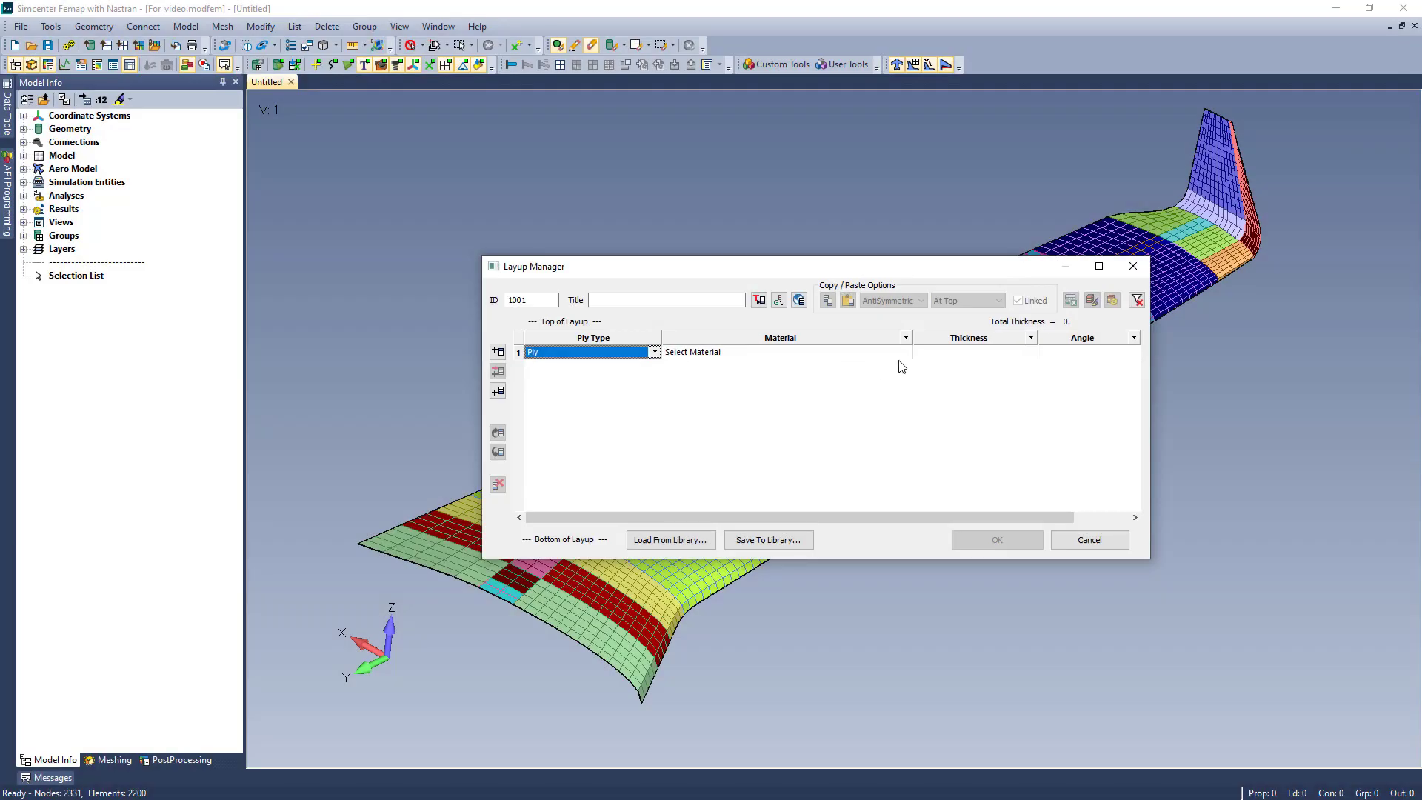
- Define the first ply with material CFS003 Carbon LMT25 Epoxy Fabric, thickness 0.0082 and a 45-degree angle
left_click(905, 353)
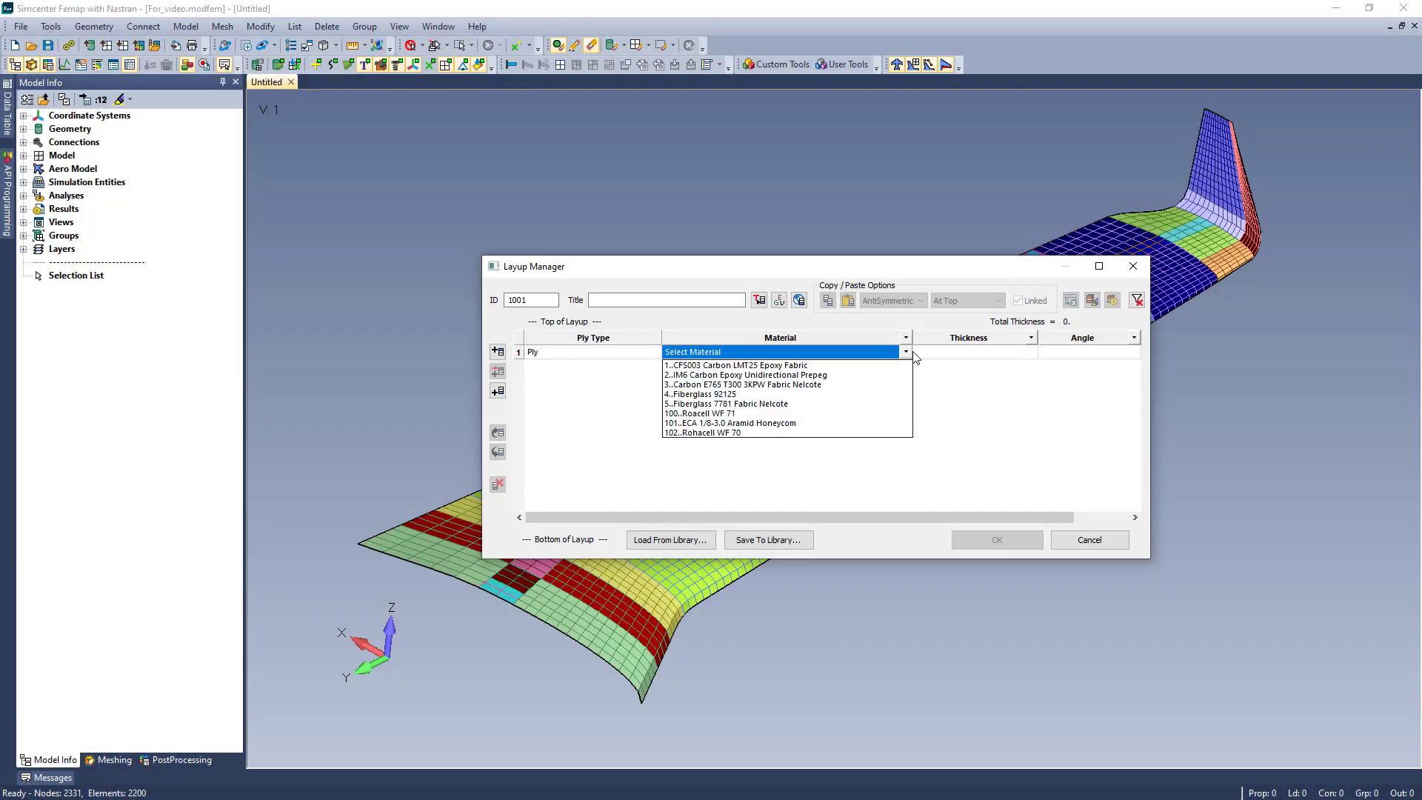
left_click(858, 365)
left_click(1006, 351)
type(".")
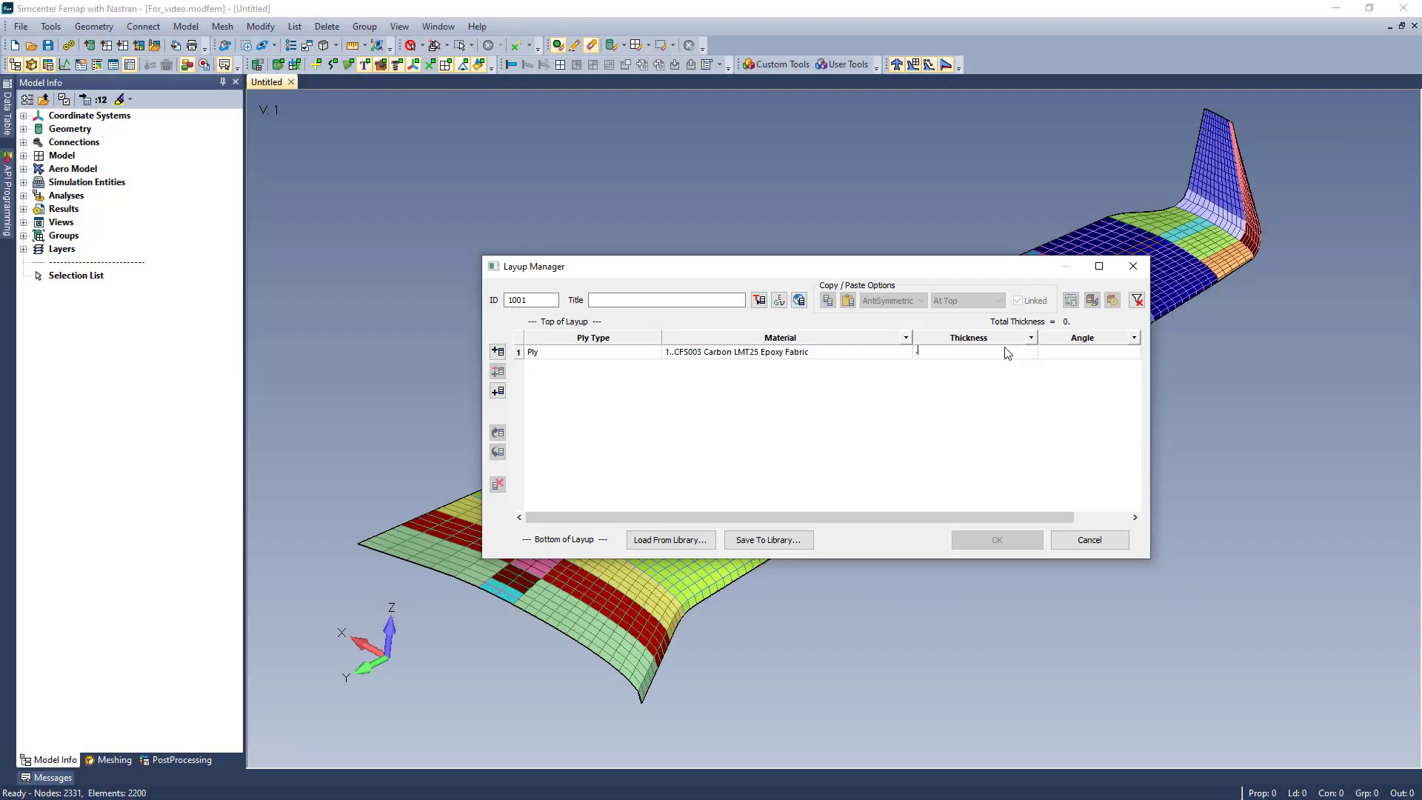
type("0082")
left_click(1128, 353)
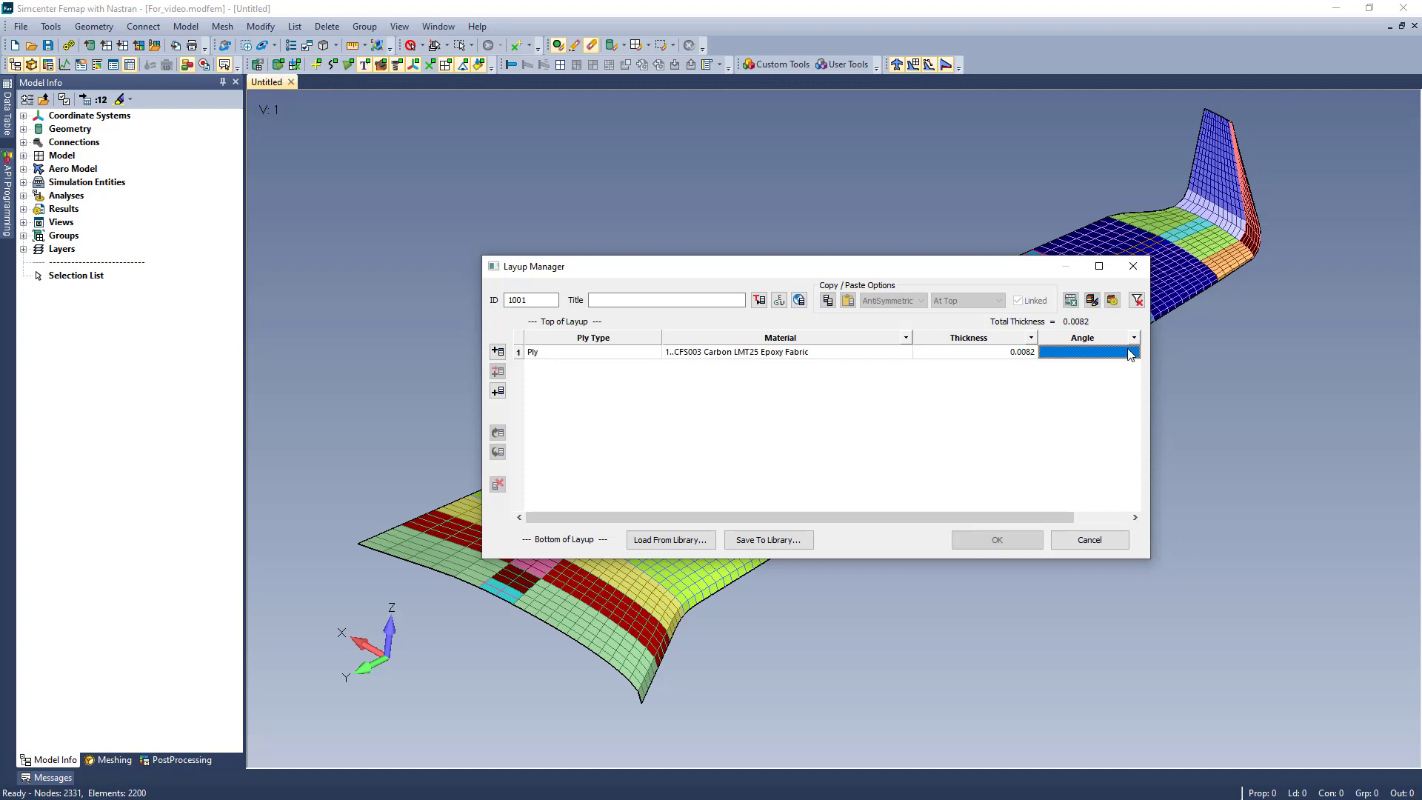
type("45")
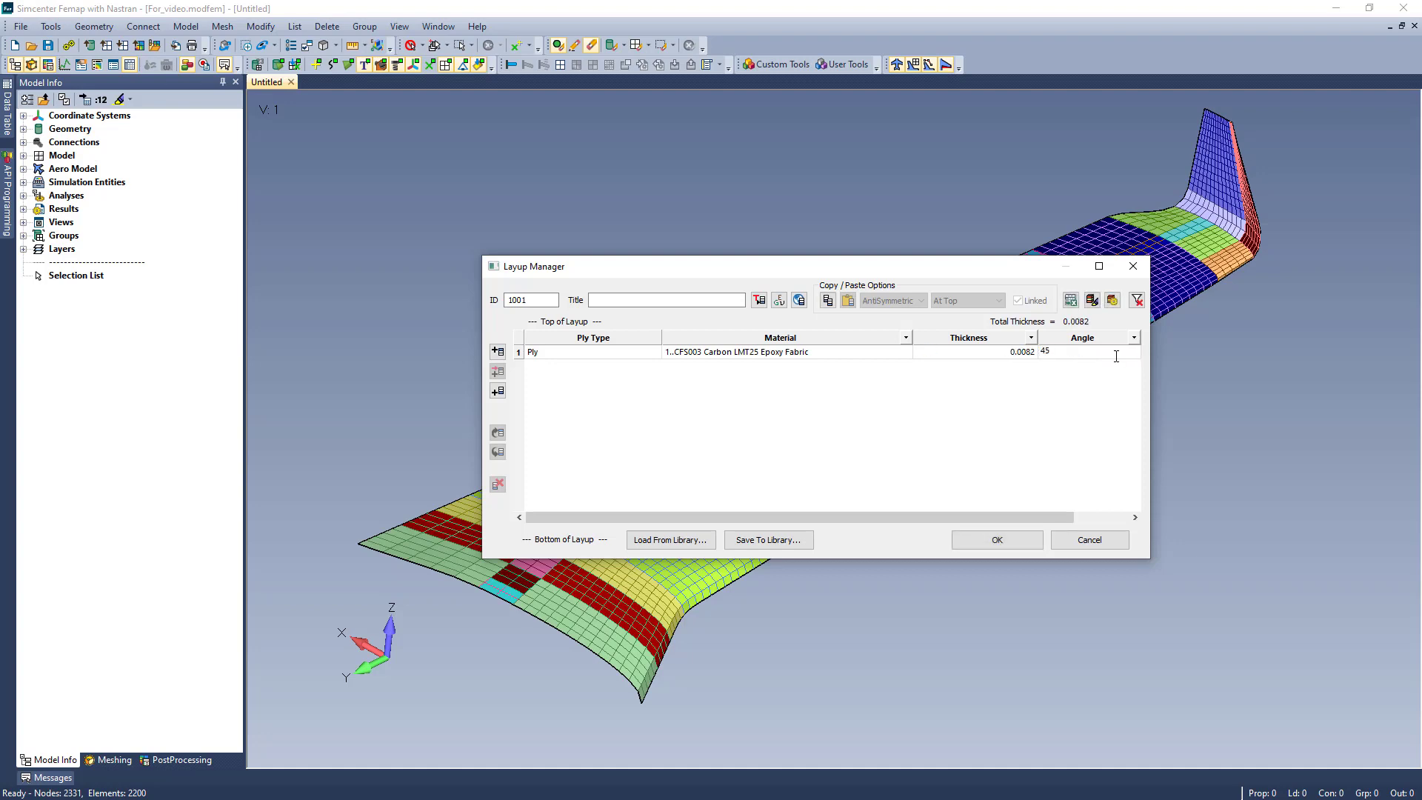
- Add a ply on top of the layup with material IM6 Carbon Epoxy Unidirectional Prepeg, thickness 0.005 and angle 0
left_click(497, 352)
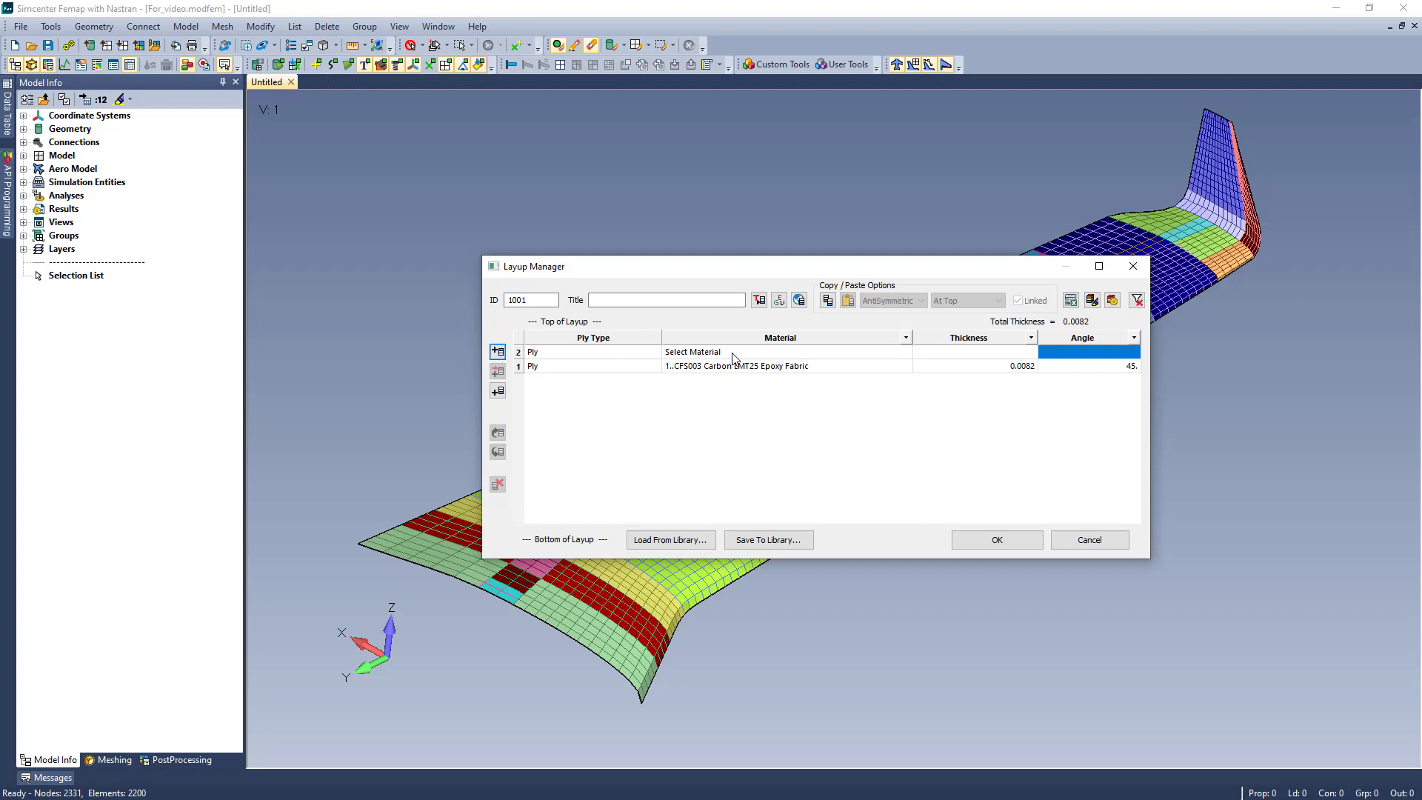
left_click(905, 351)
left_click(835, 374)
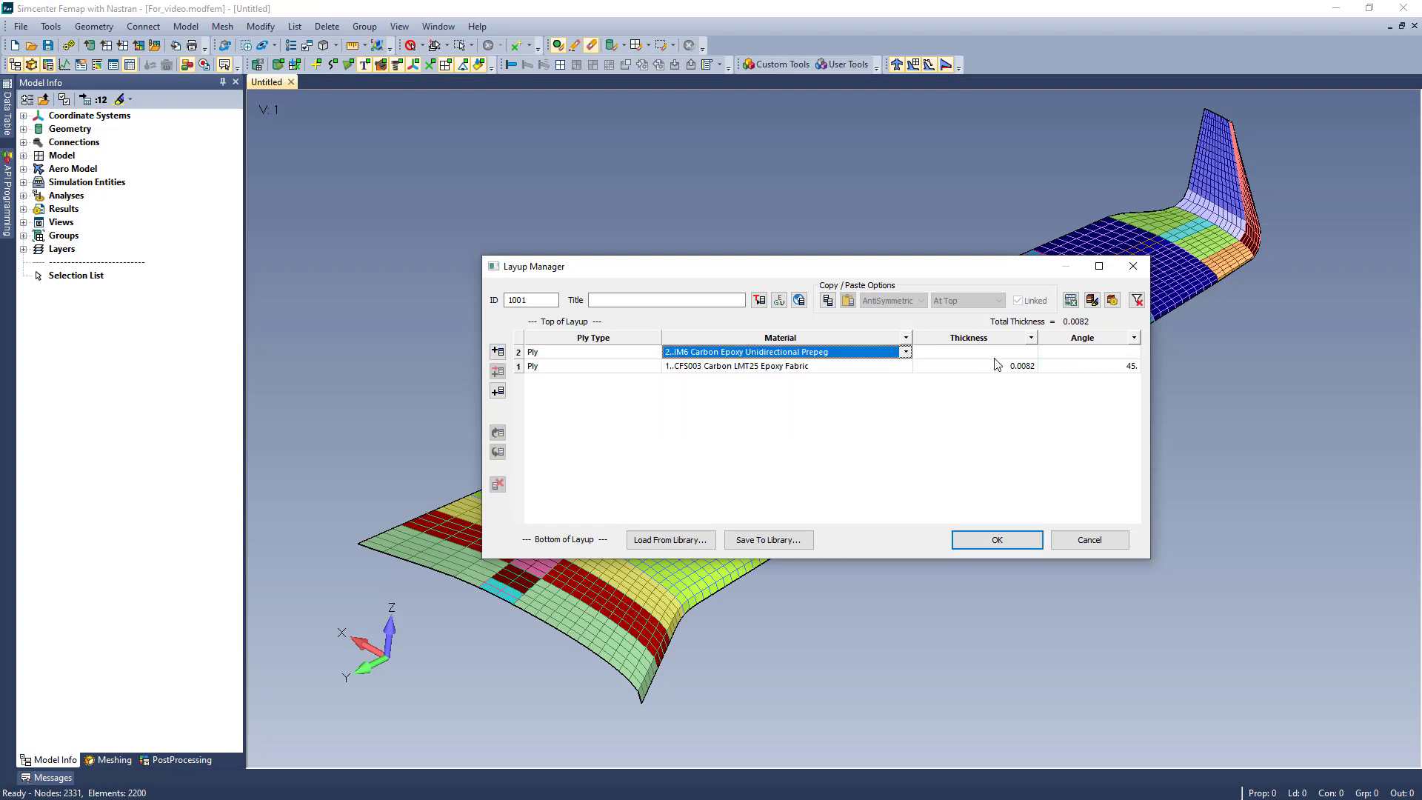
left_click(1002, 353)
type(".005")
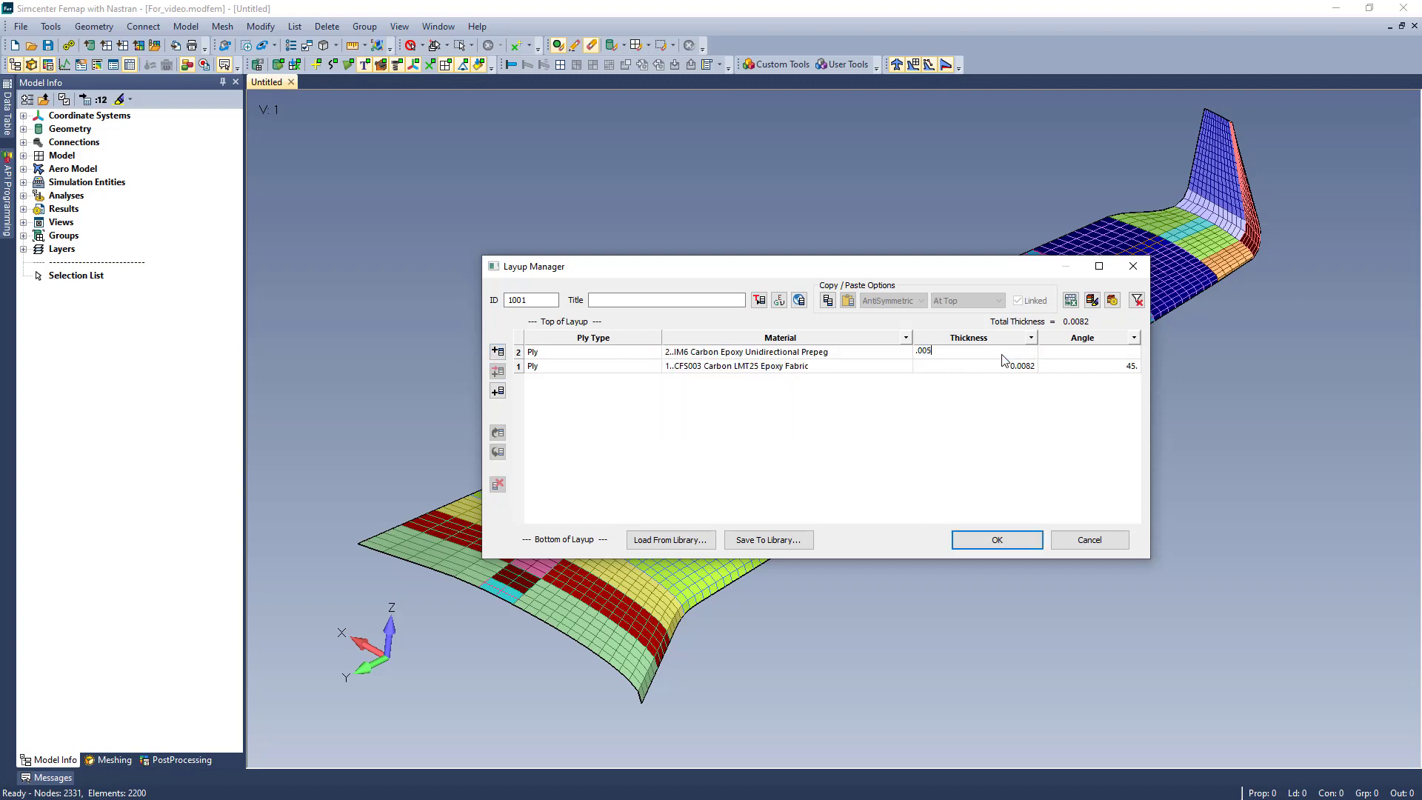
left_click(1116, 354)
type("0")
- Add two more copies of the IM6 unidirectional ply on top of the layup
left_click(520, 354)
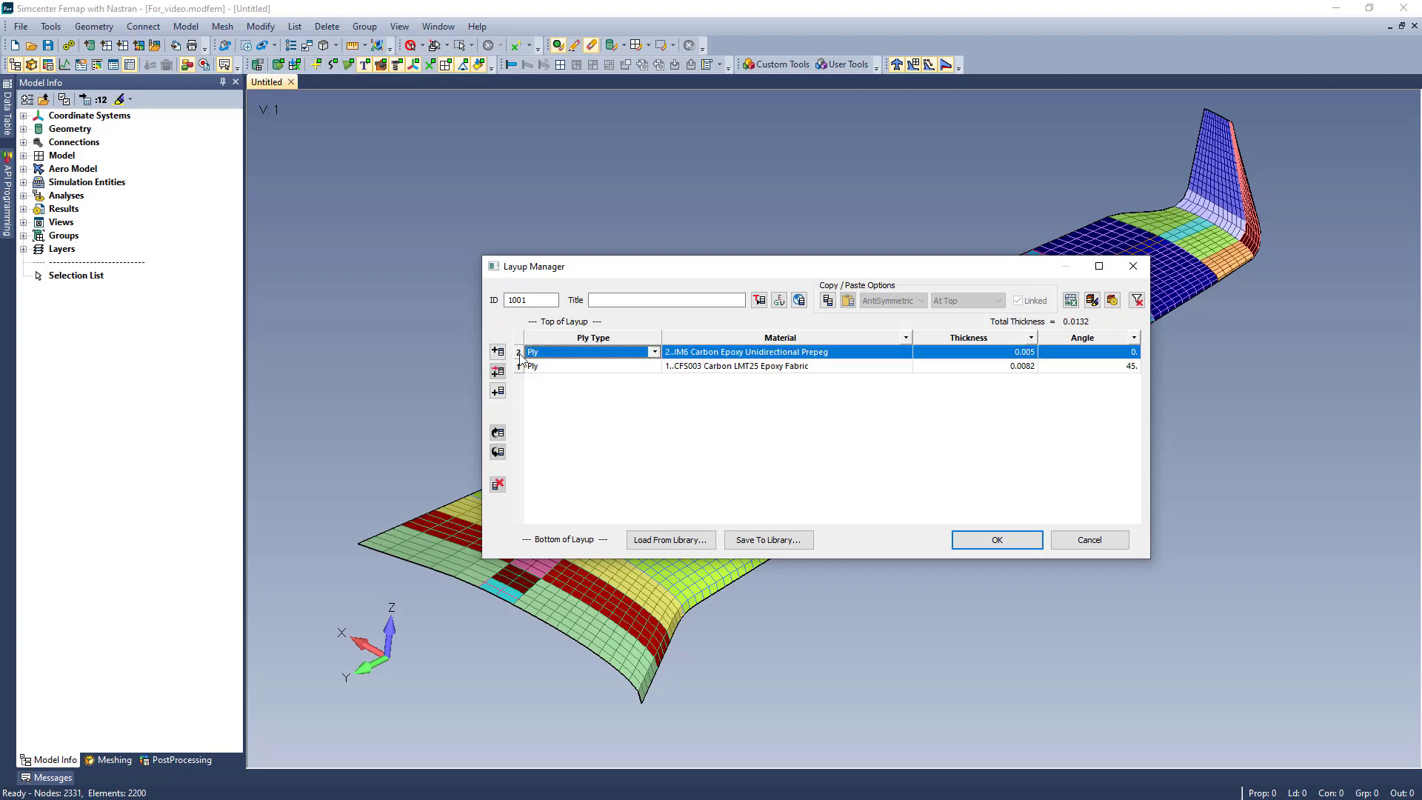
right_click(520, 357)
left_click(625, 364)
left_click(498, 352)
left_click(498, 353)
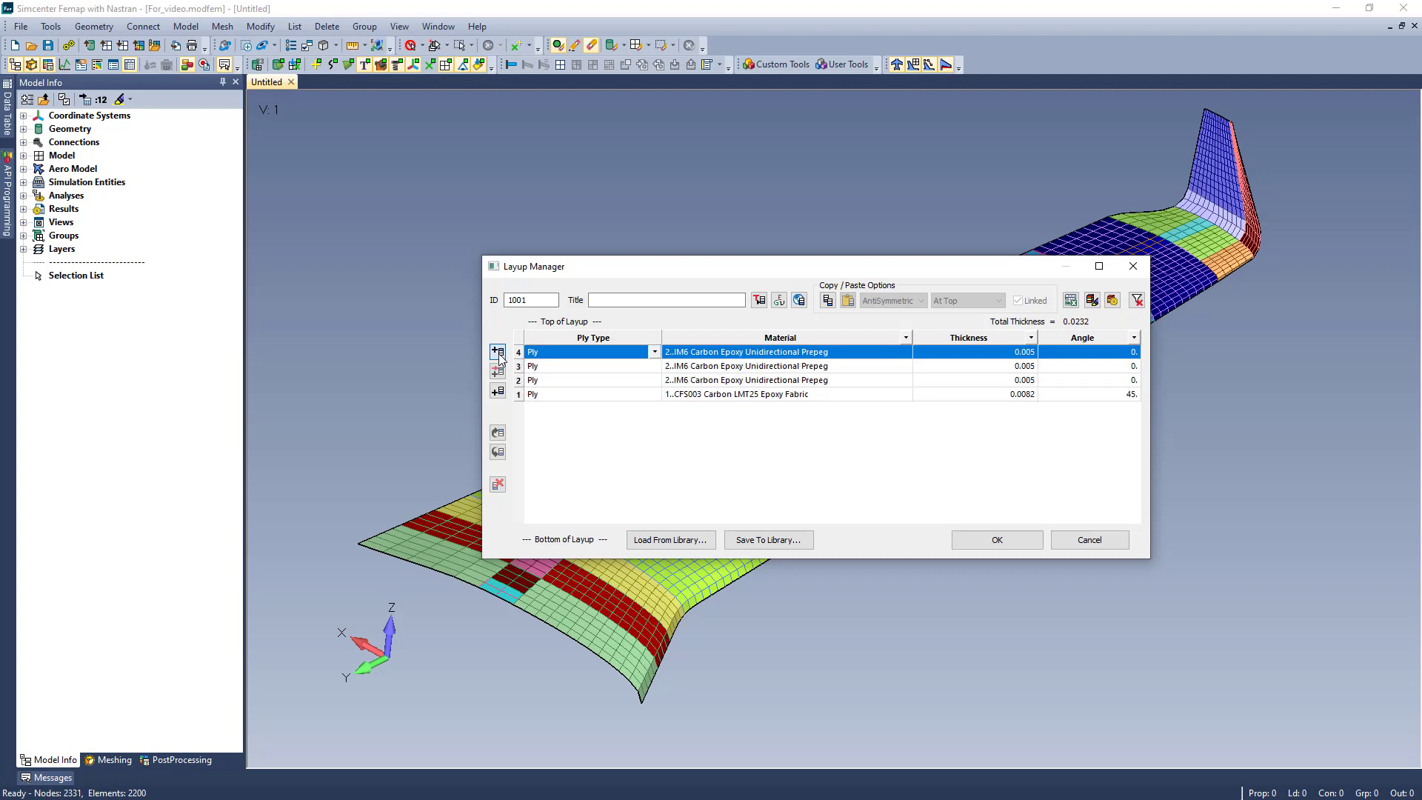
- Set the angle of ply 2 to 20 degrees and of ply 3 to 10 degrees
left_click(1131, 382)
type("45")
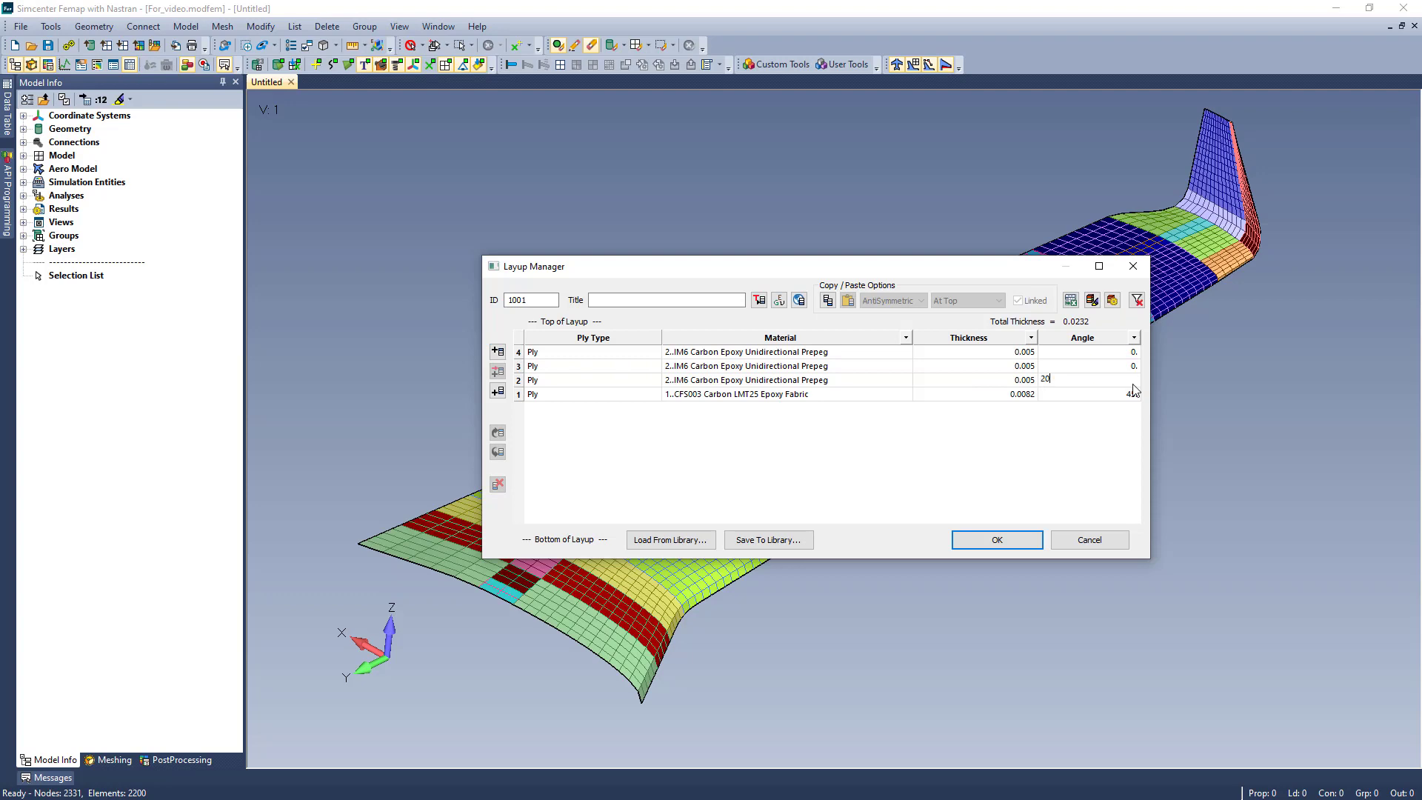
left_click(1127, 368)
type("10")
key("Return")
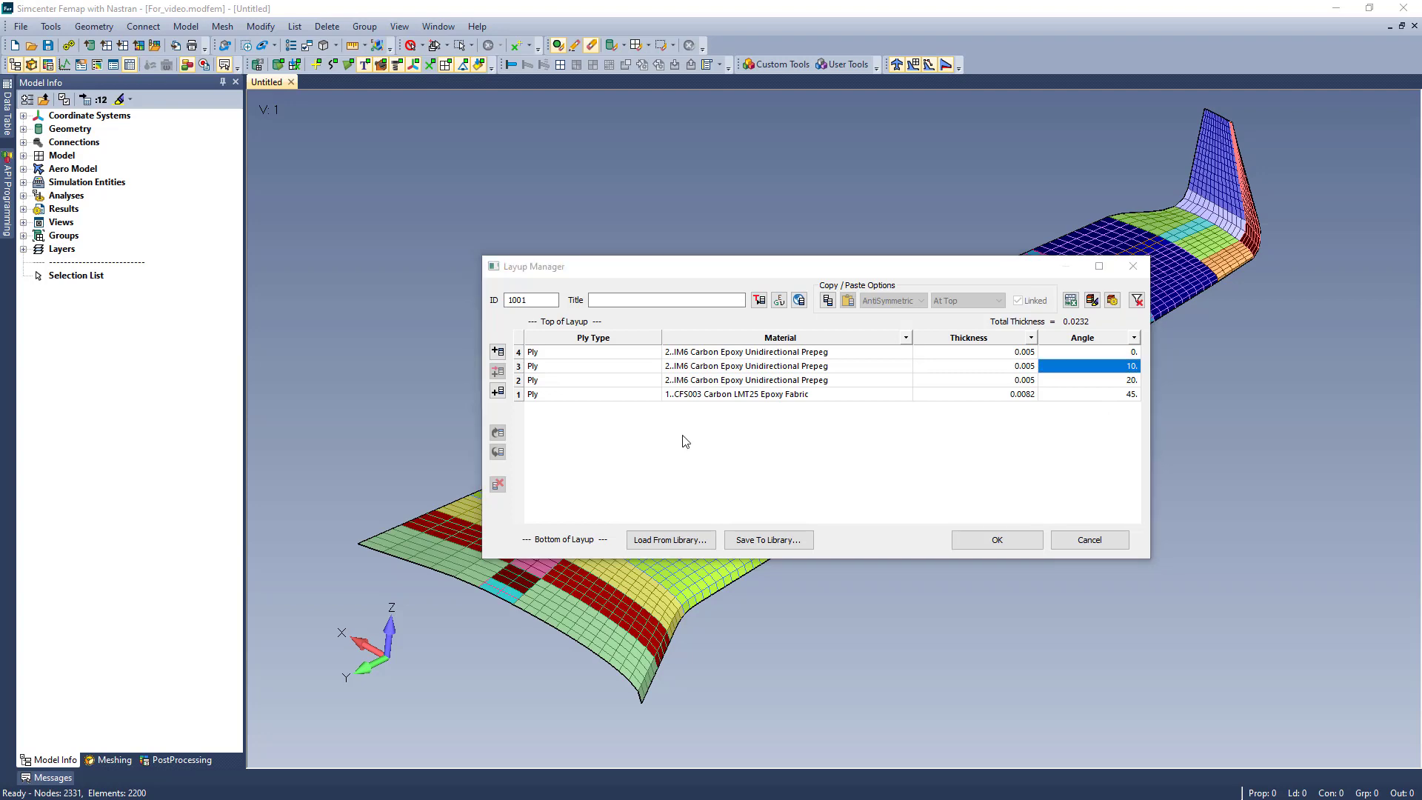
- Copy plies 1 to 3 and paste them at the top of the layup as linked symmetric plies
left_click(516, 365)
left_click(518, 394, "shift")
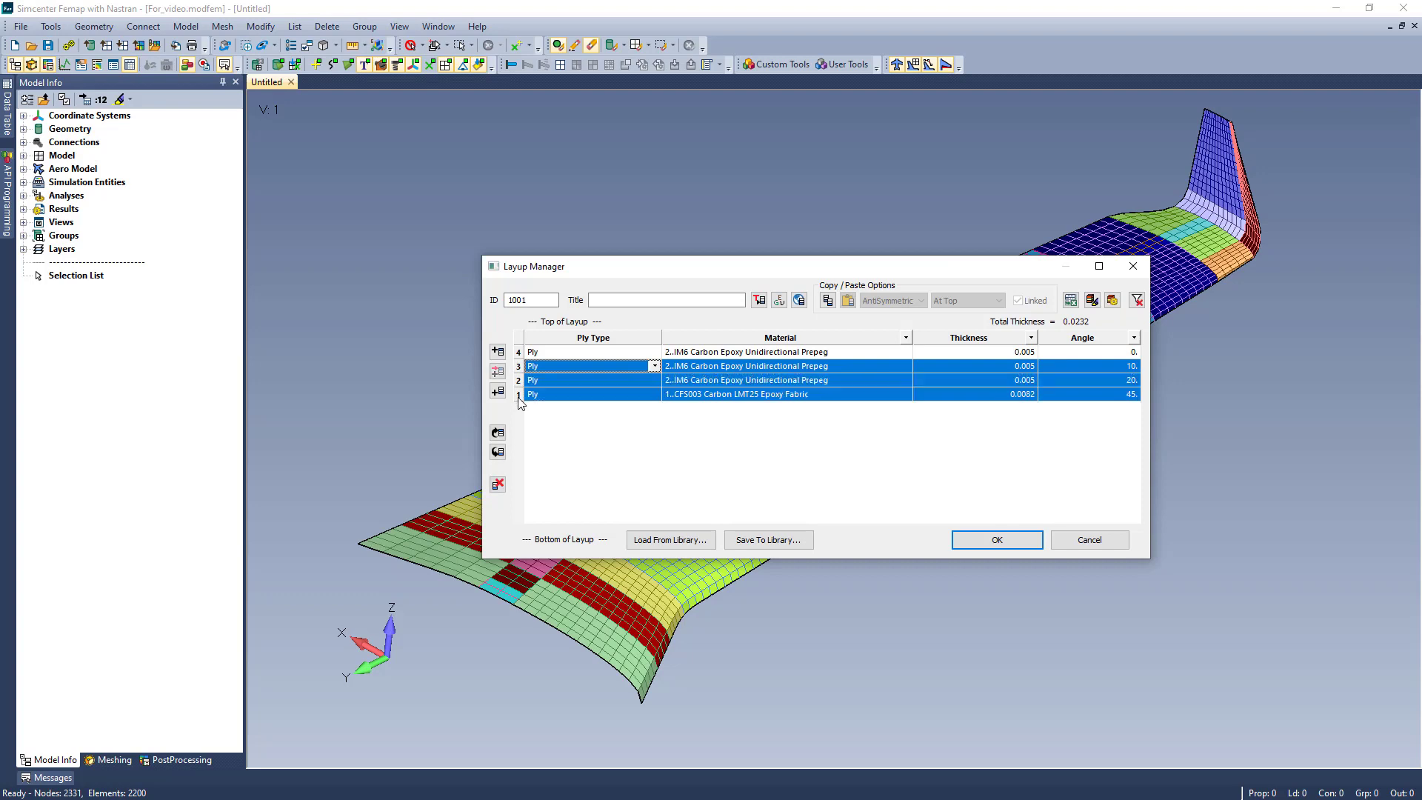
left_click(827, 300)
left_click(921, 300)
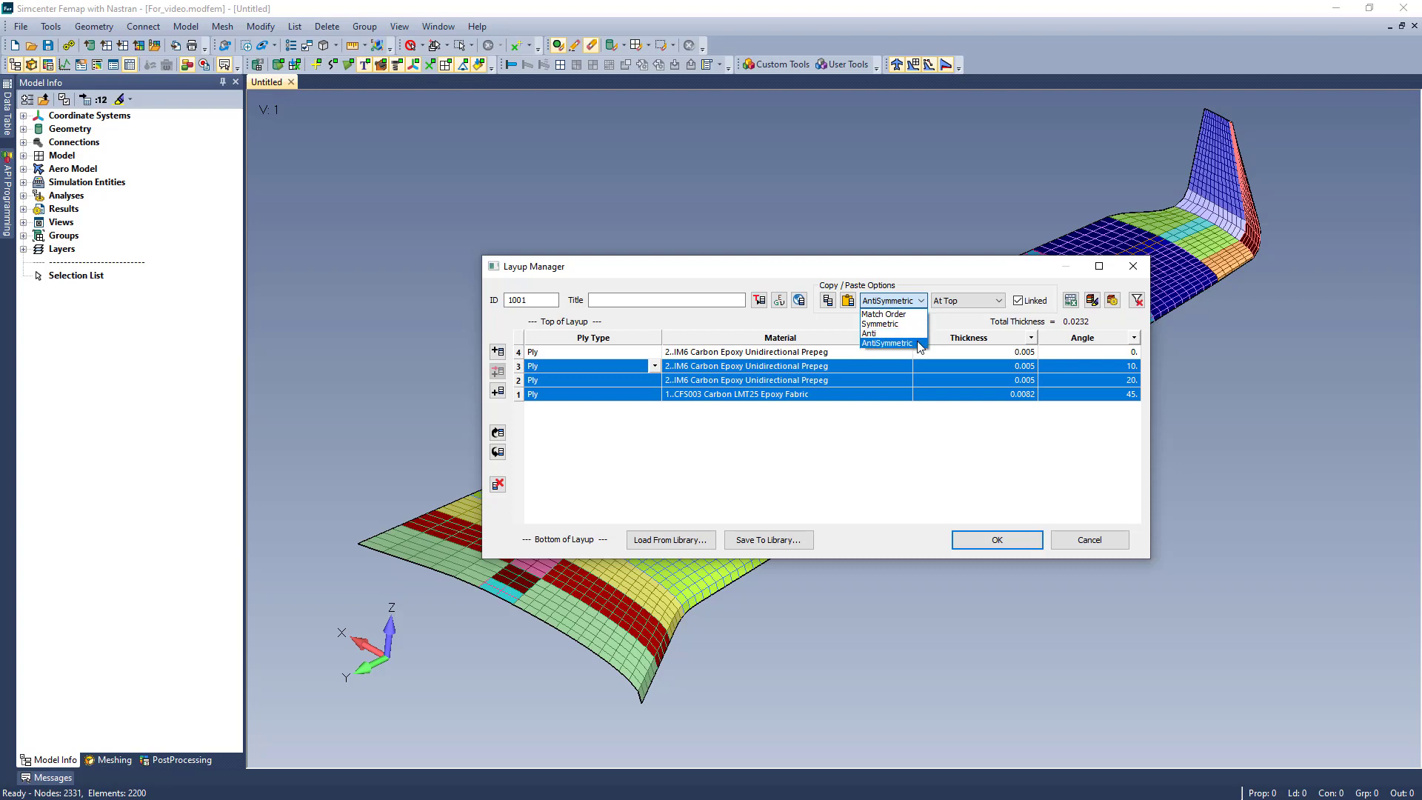
left_click(912, 324)
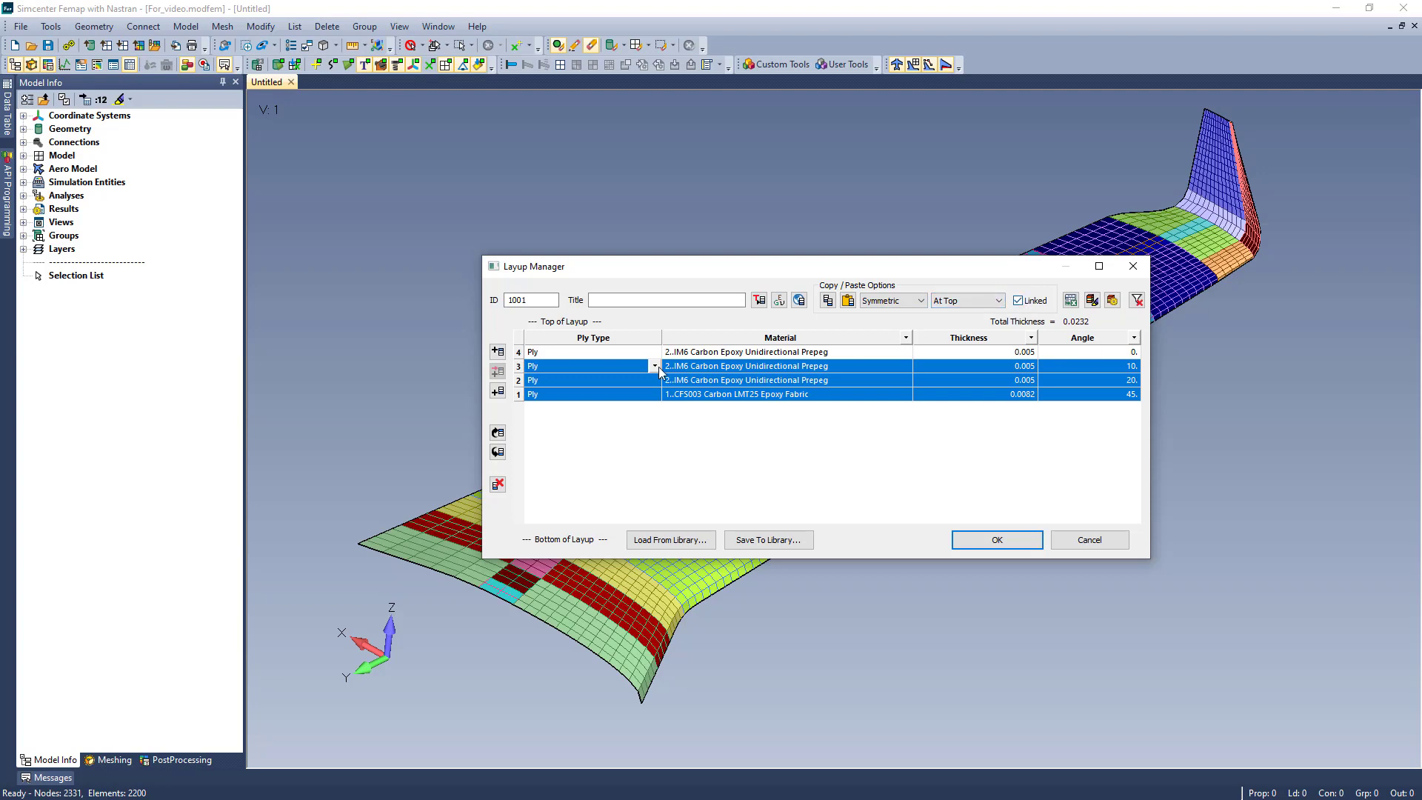
left_click(846, 302)
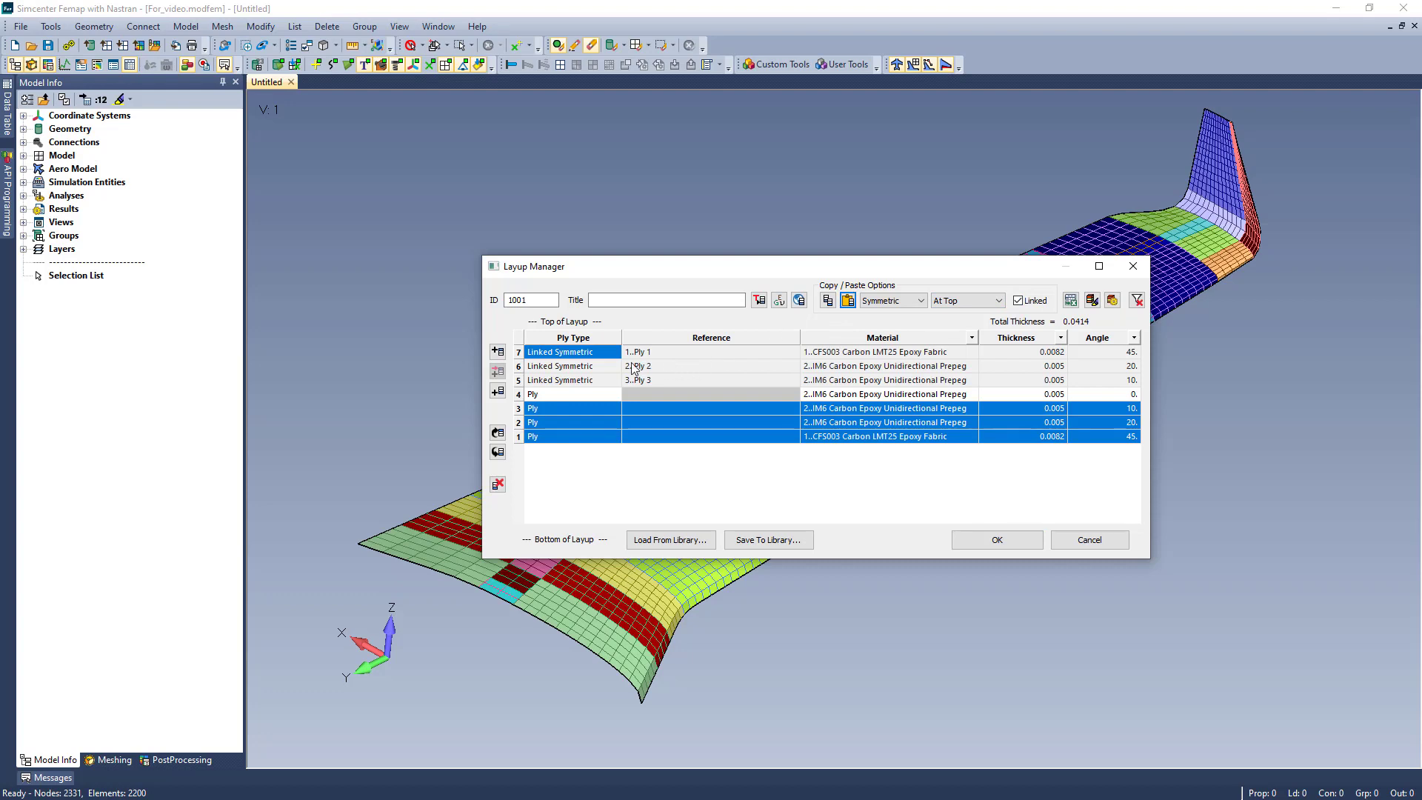
left_click(598, 356)
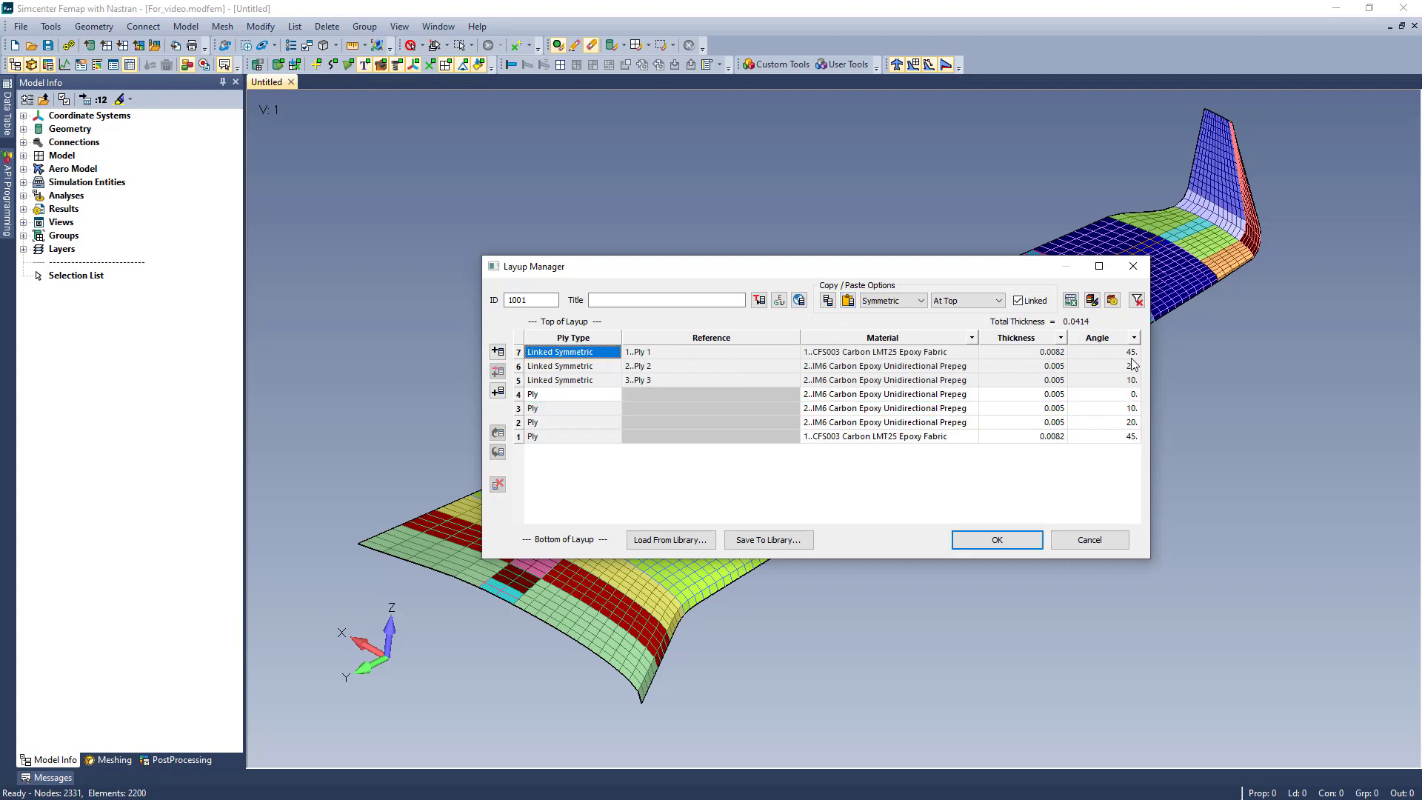
- Change the angle of ply 2, the source of a linked symmetric ply
left_click(1134, 421)
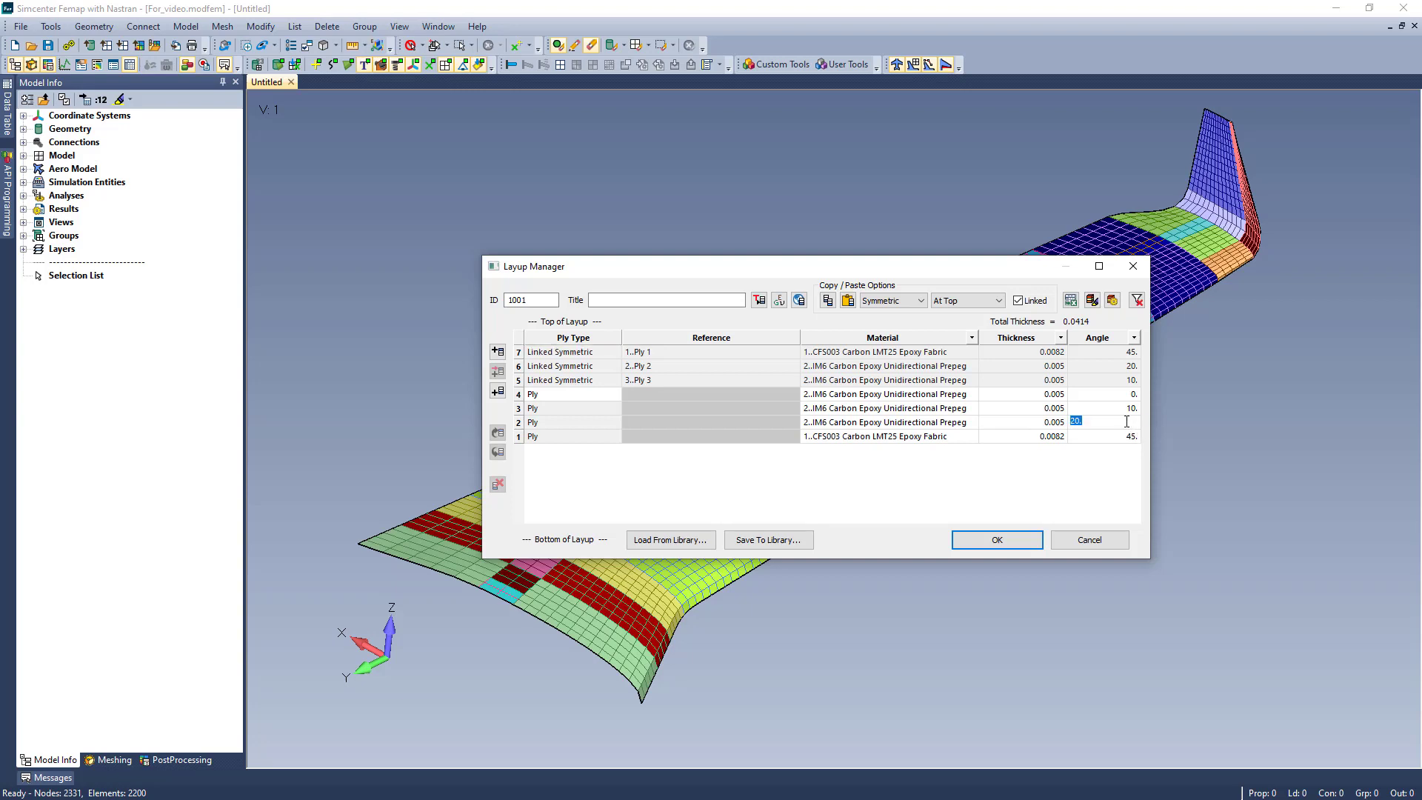
type("25")
key("Return")
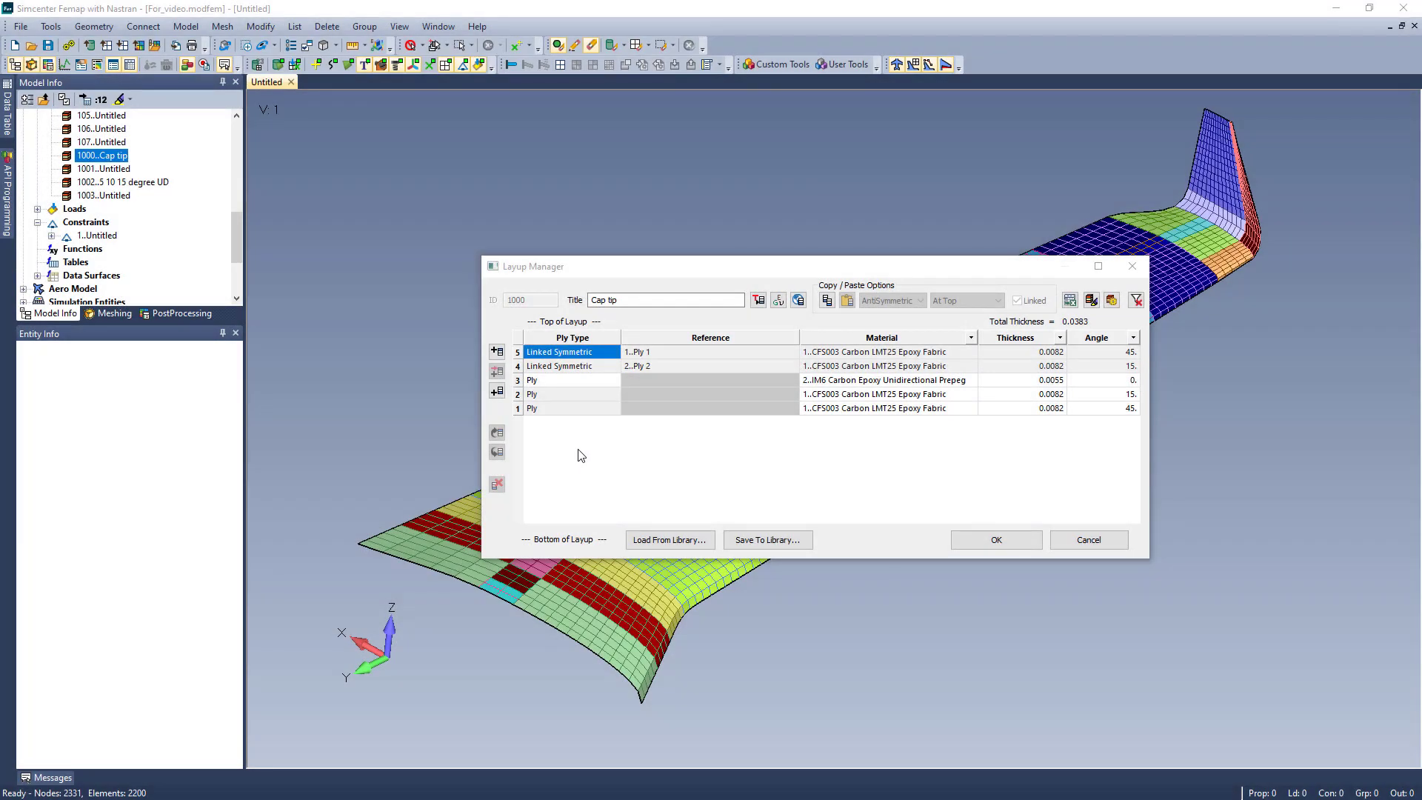
- Show the laminate equivalent properties of the Cap tip layup and unlink its two linked symmetric plies
left_click(1111, 300)
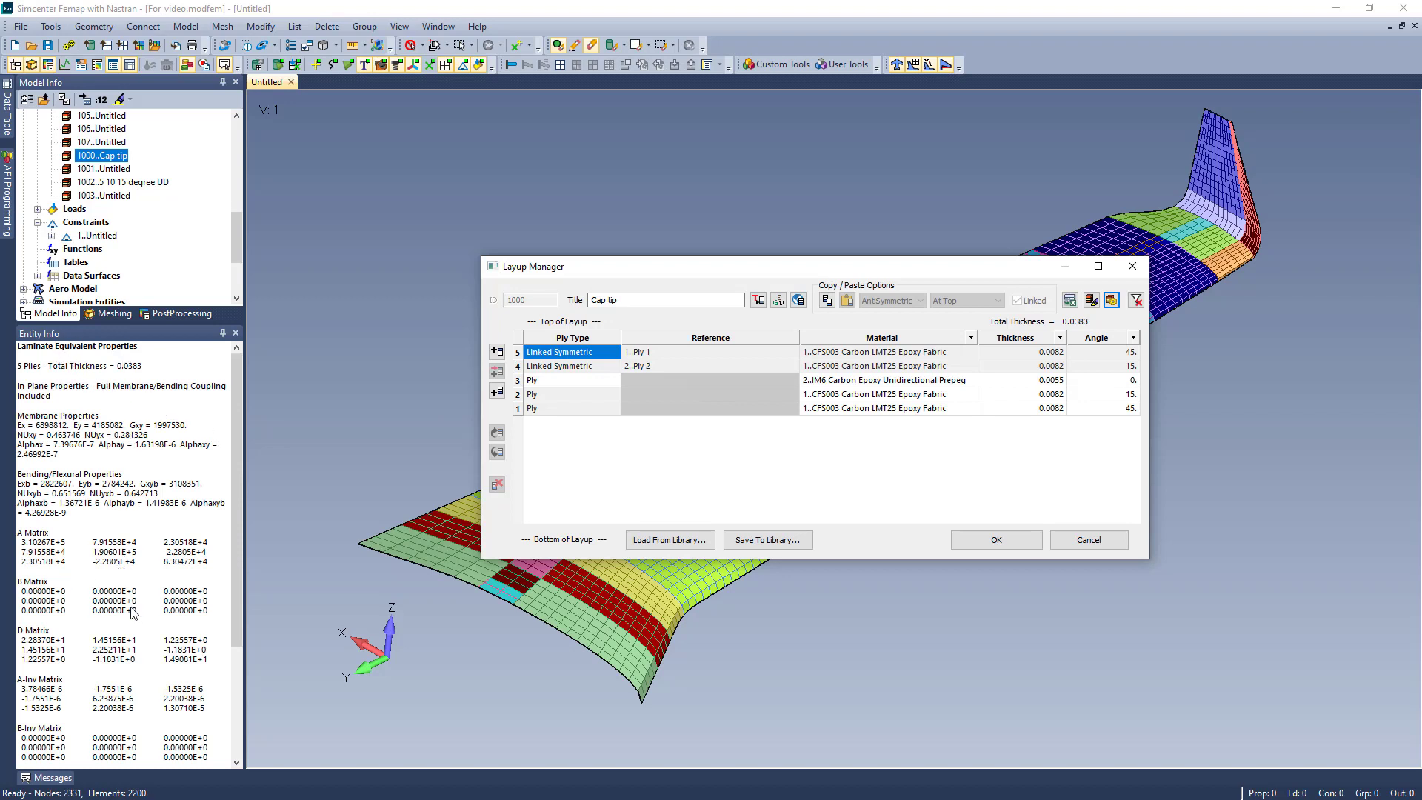
left_click(518, 353)
left_click(519, 368, "shift")
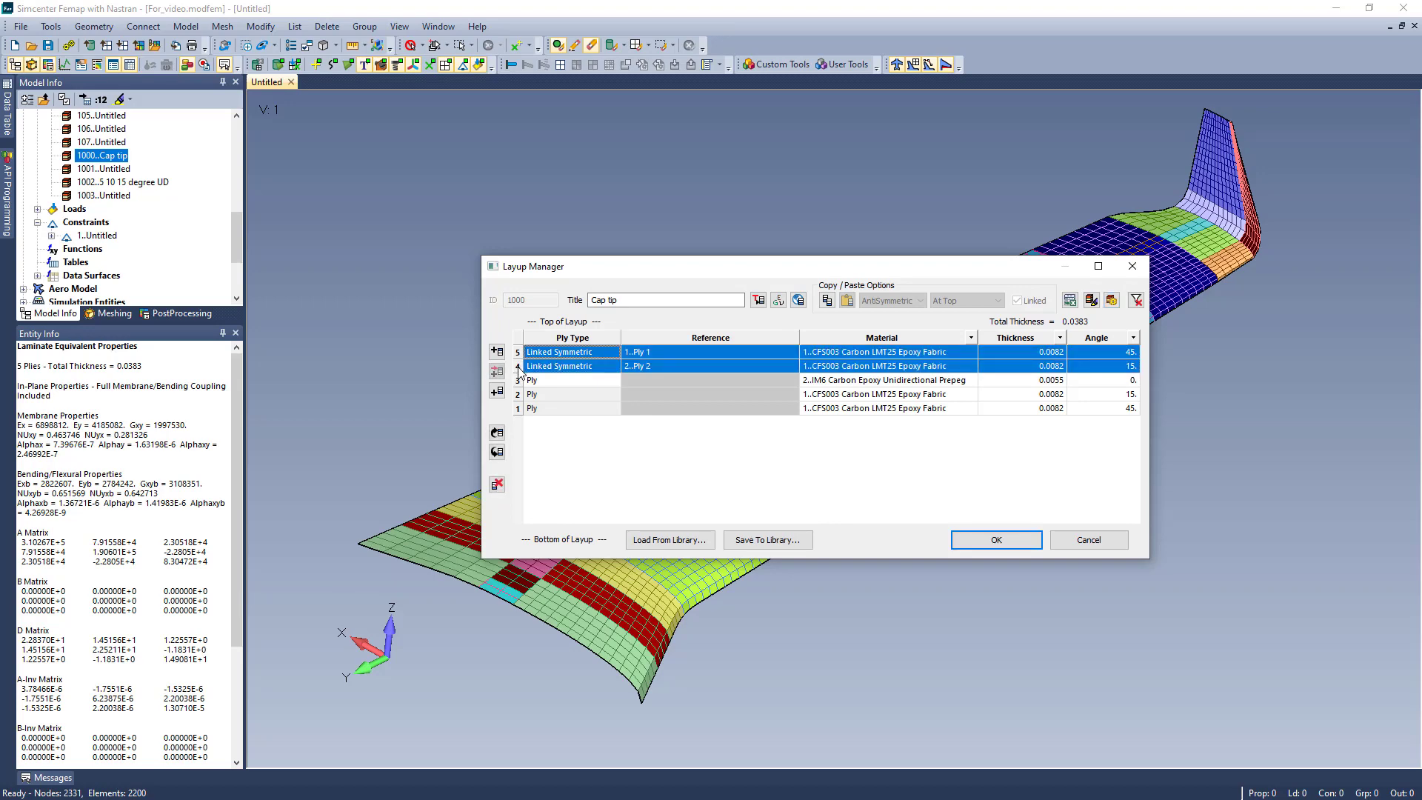
right_click(521, 373)
left_click(634, 465)
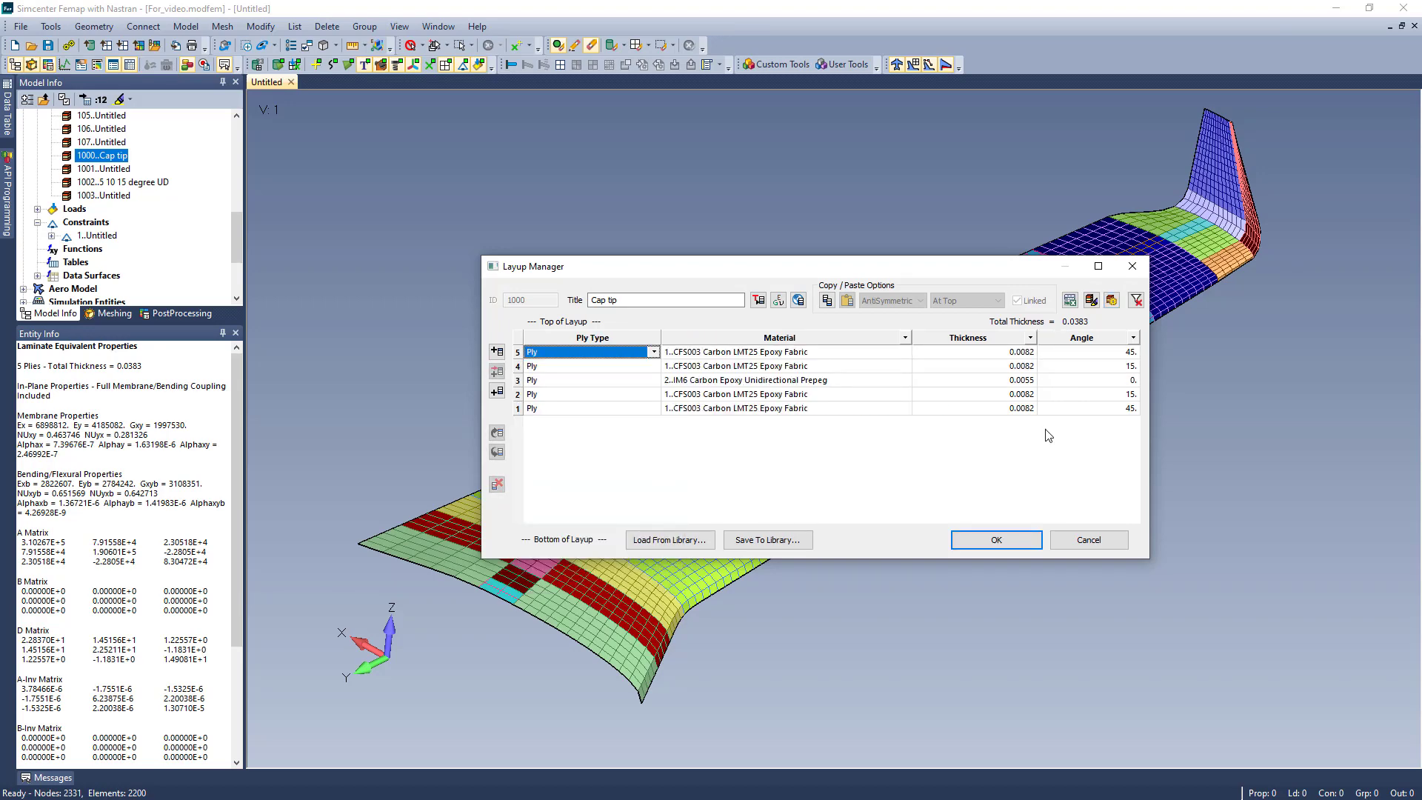
- Try a 20-degree angle on ply 2 of the Cap tip layup and set it back to 15 degrees
left_click(1130, 395)
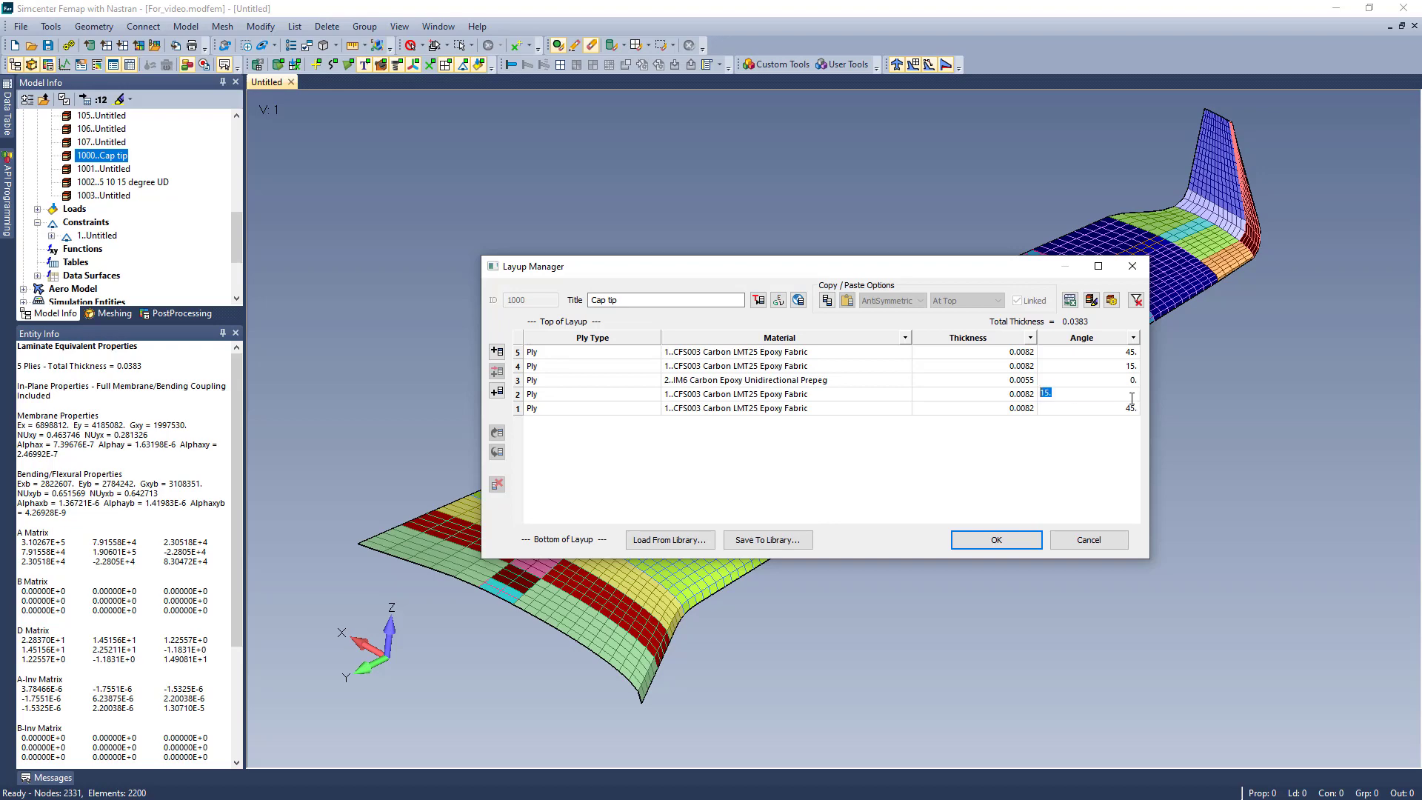
type("20")
key("Return")
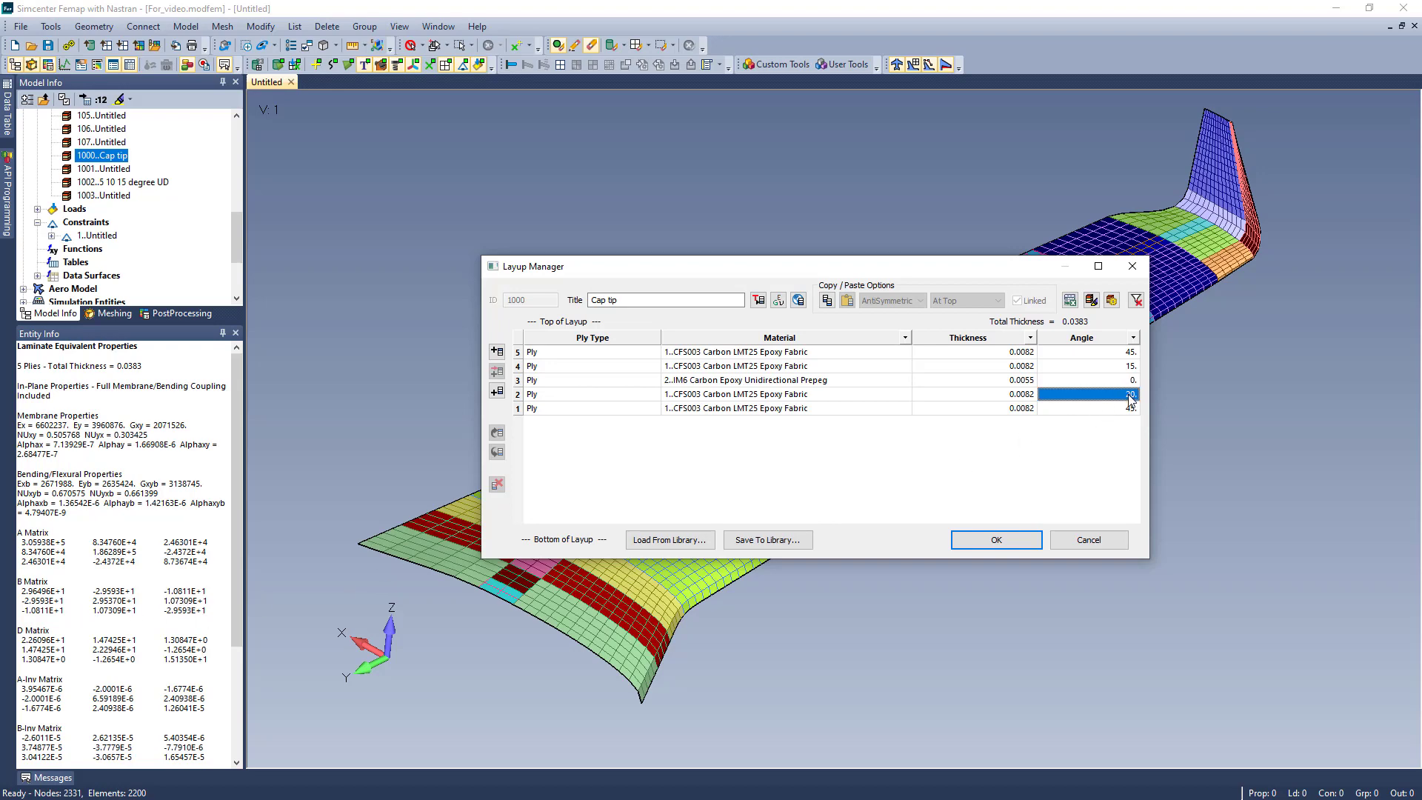
type("15")
key("Return")
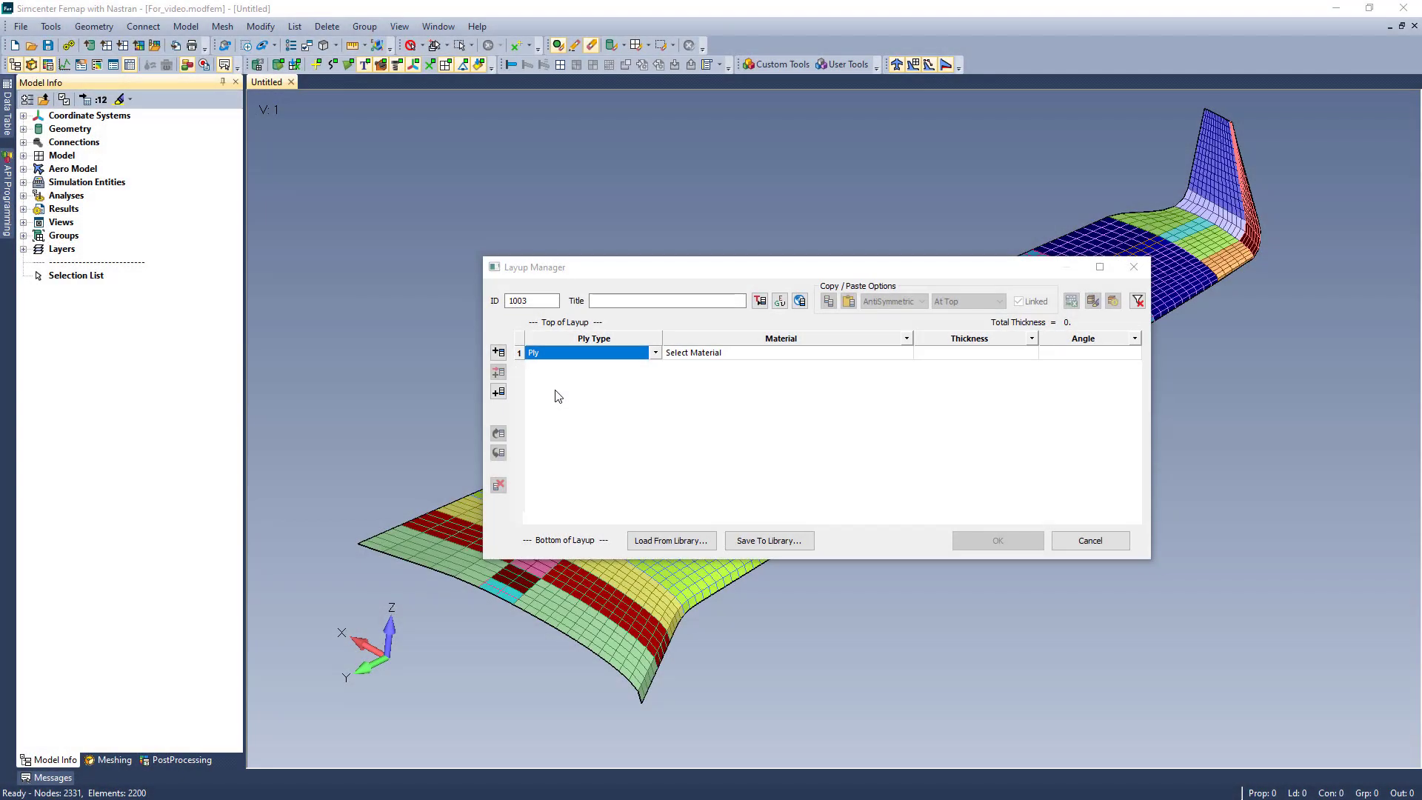
- Make the first ply of layup 1003 a Ply Material referencing Till Weave, with a 45-degree angle
left_click(655, 353)
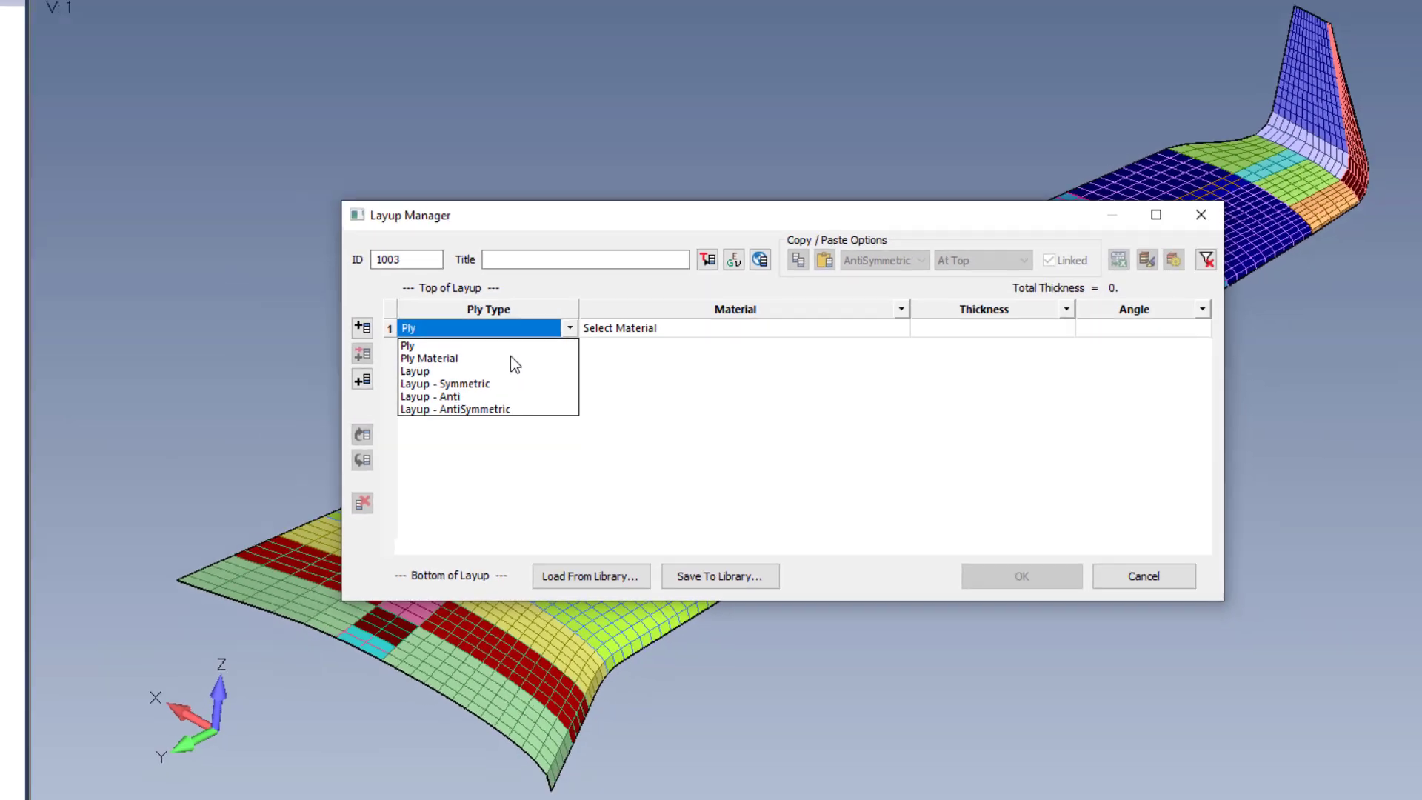
left_click(298, 324)
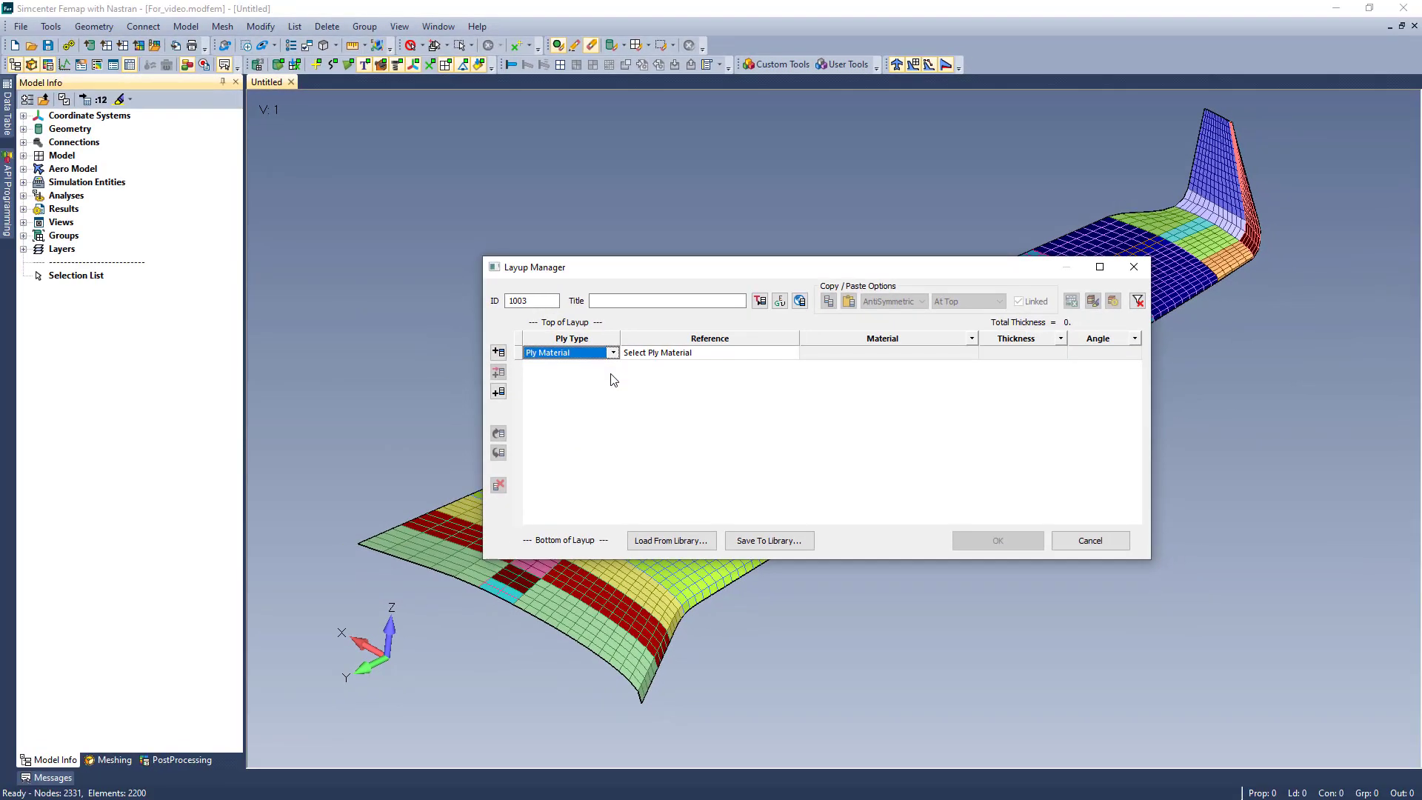
left_click(794, 357)
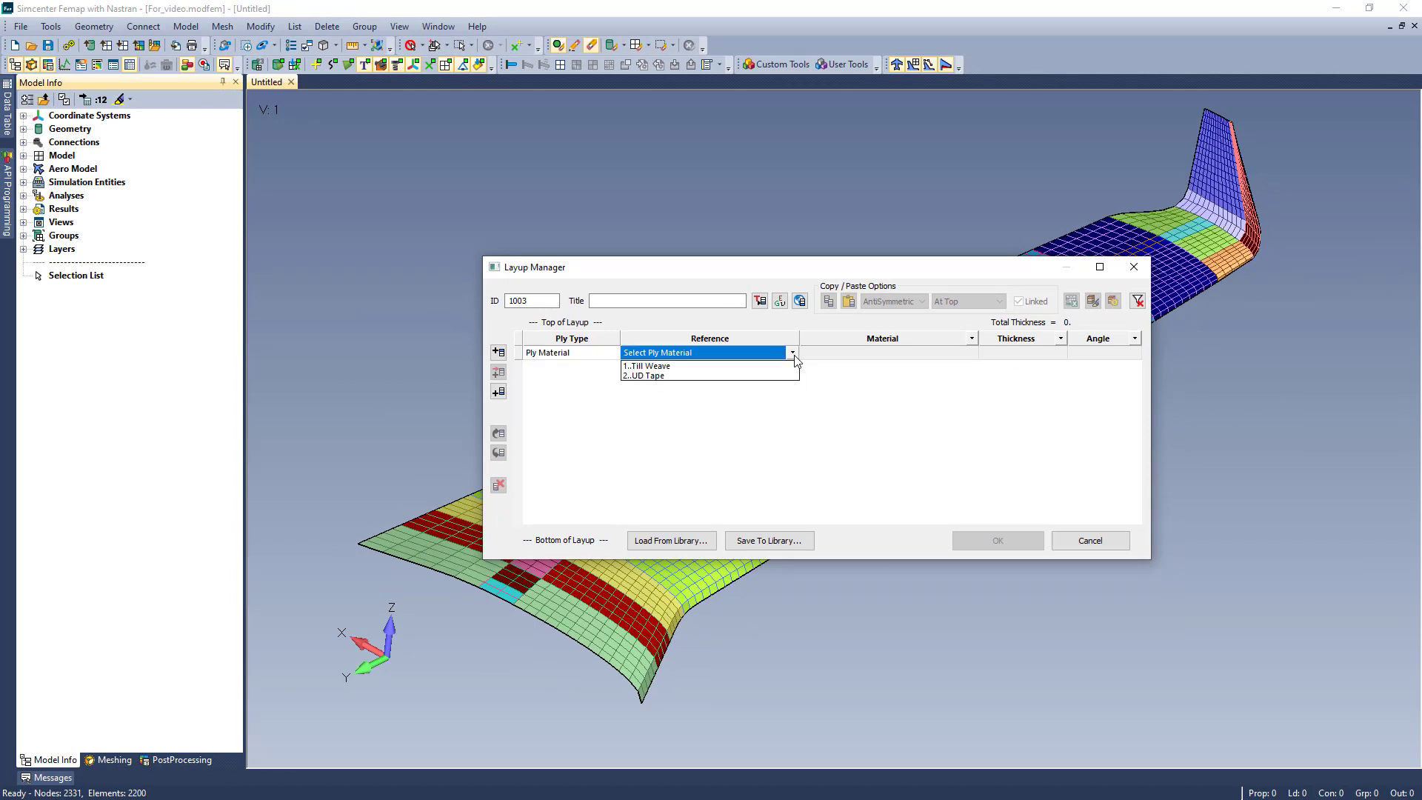
left_click(767, 367)
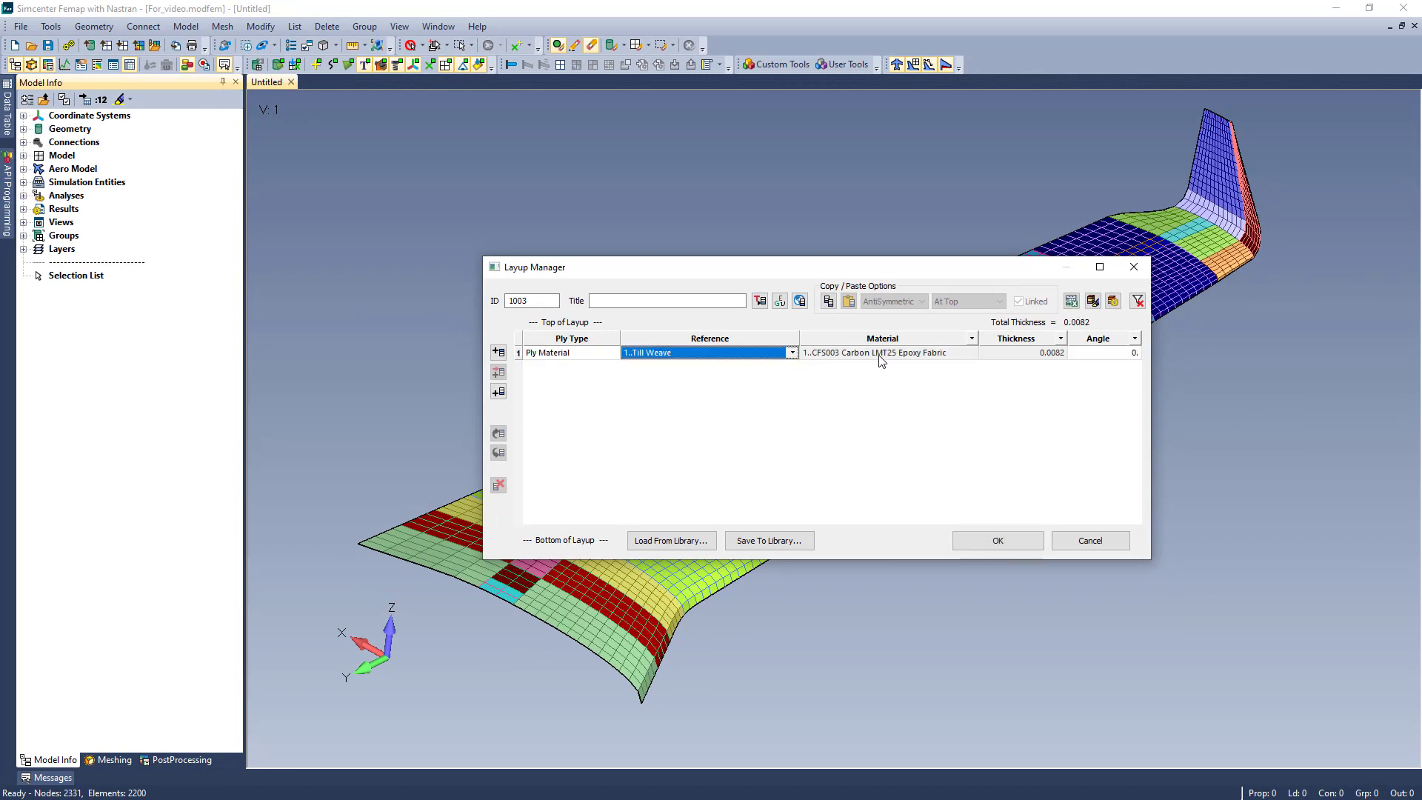
left_click(951, 361)
left_click(1046, 361)
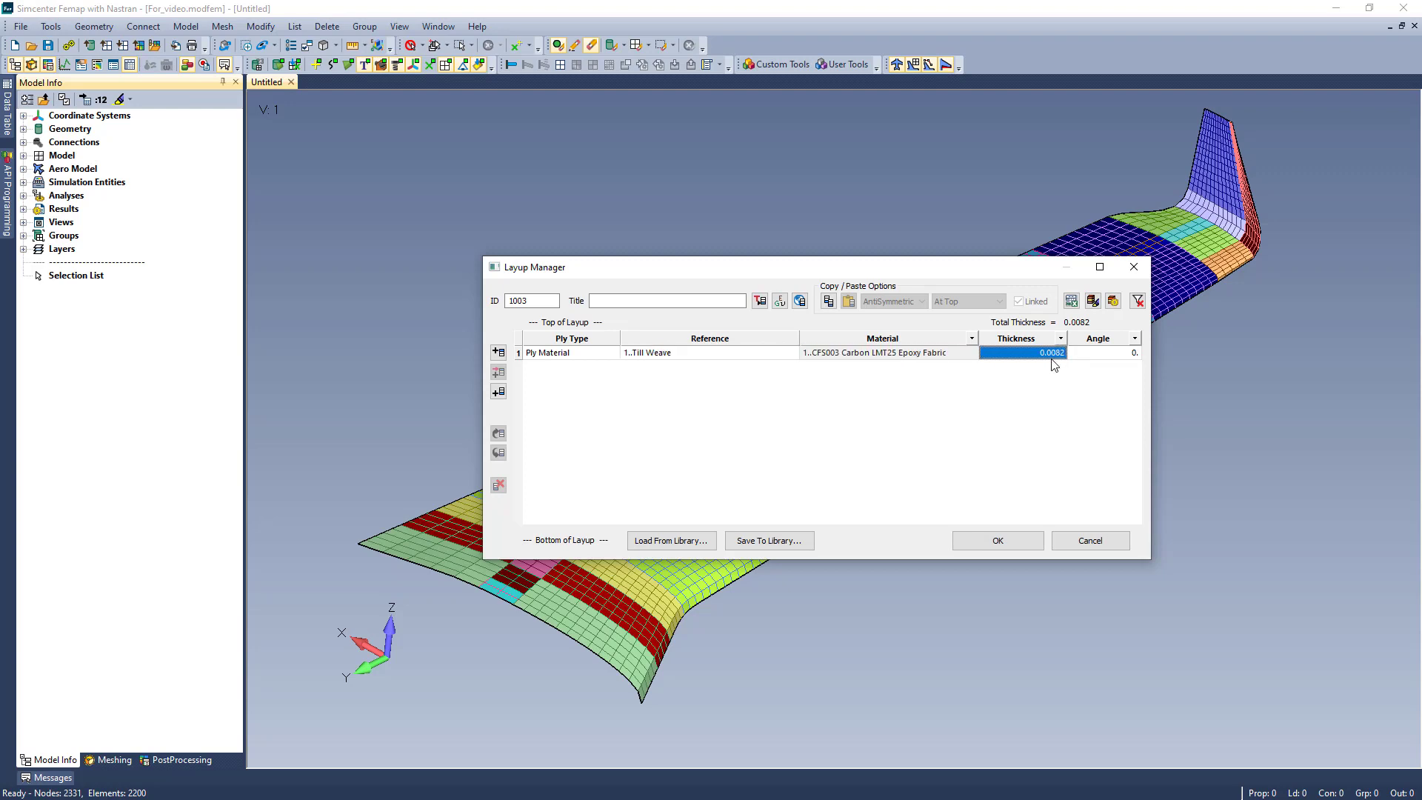
left_click(1128, 361)
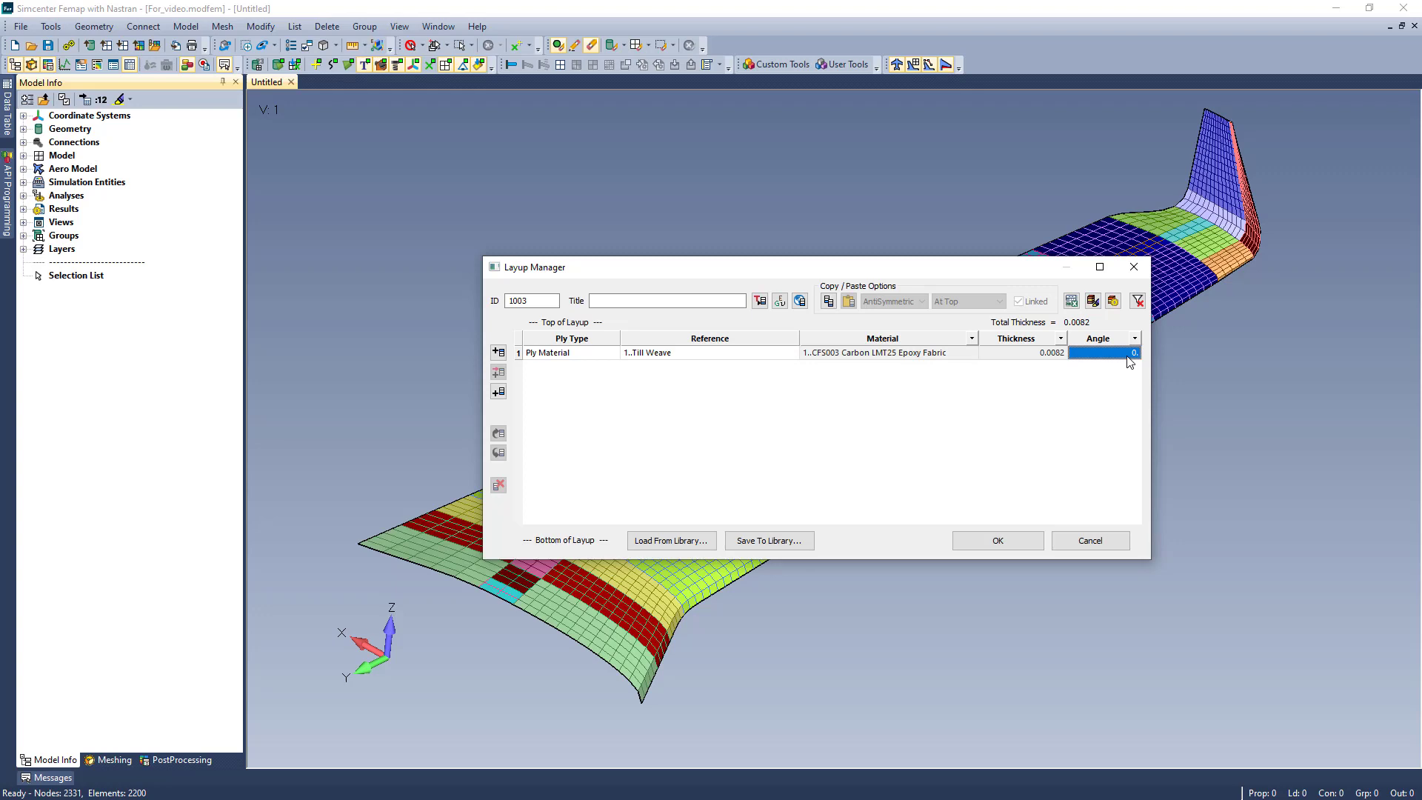
type("45")
- Add a row at the bottom of layup 1003 as a Layup type referencing layup 1002, 5 10 15 degree UD
left_click(498, 391)
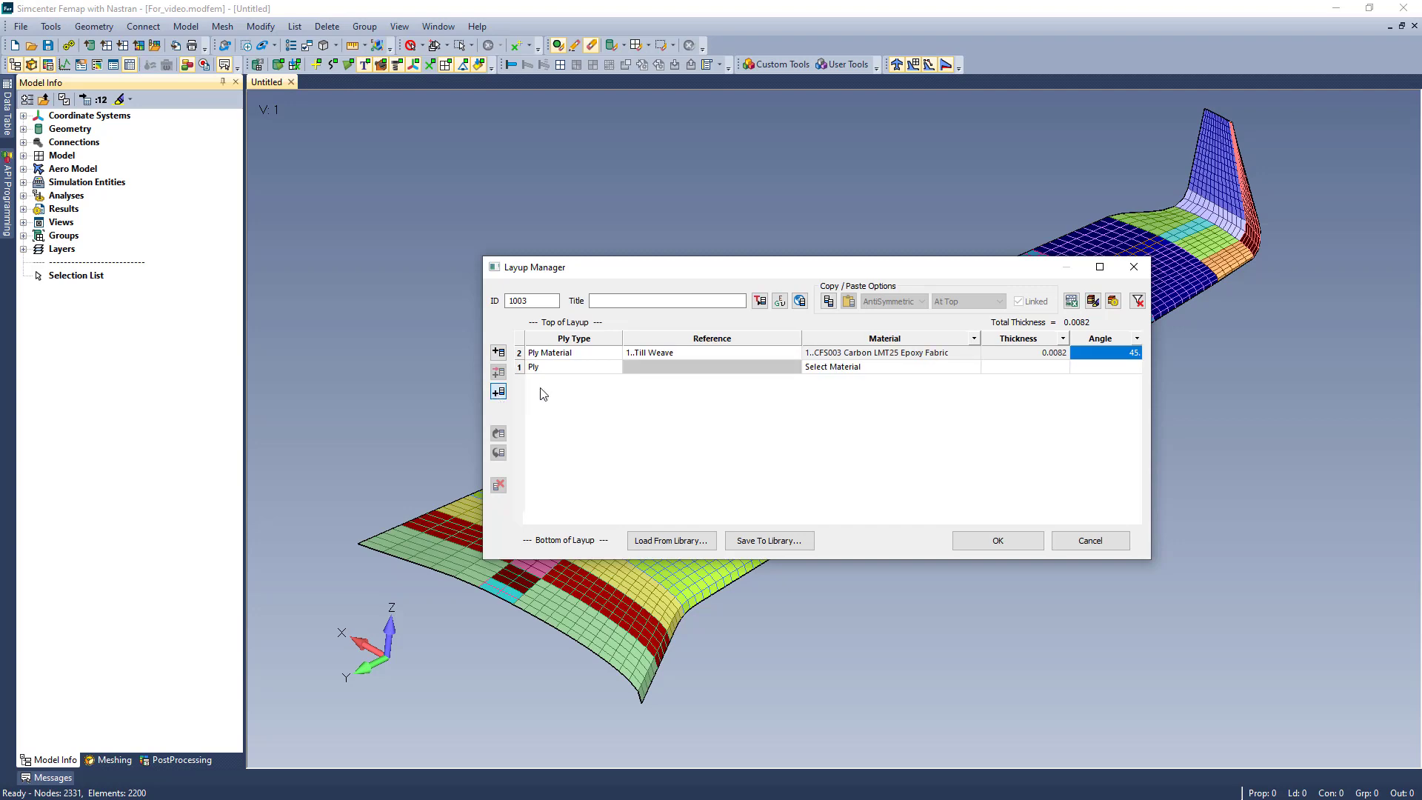
left_click(614, 367)
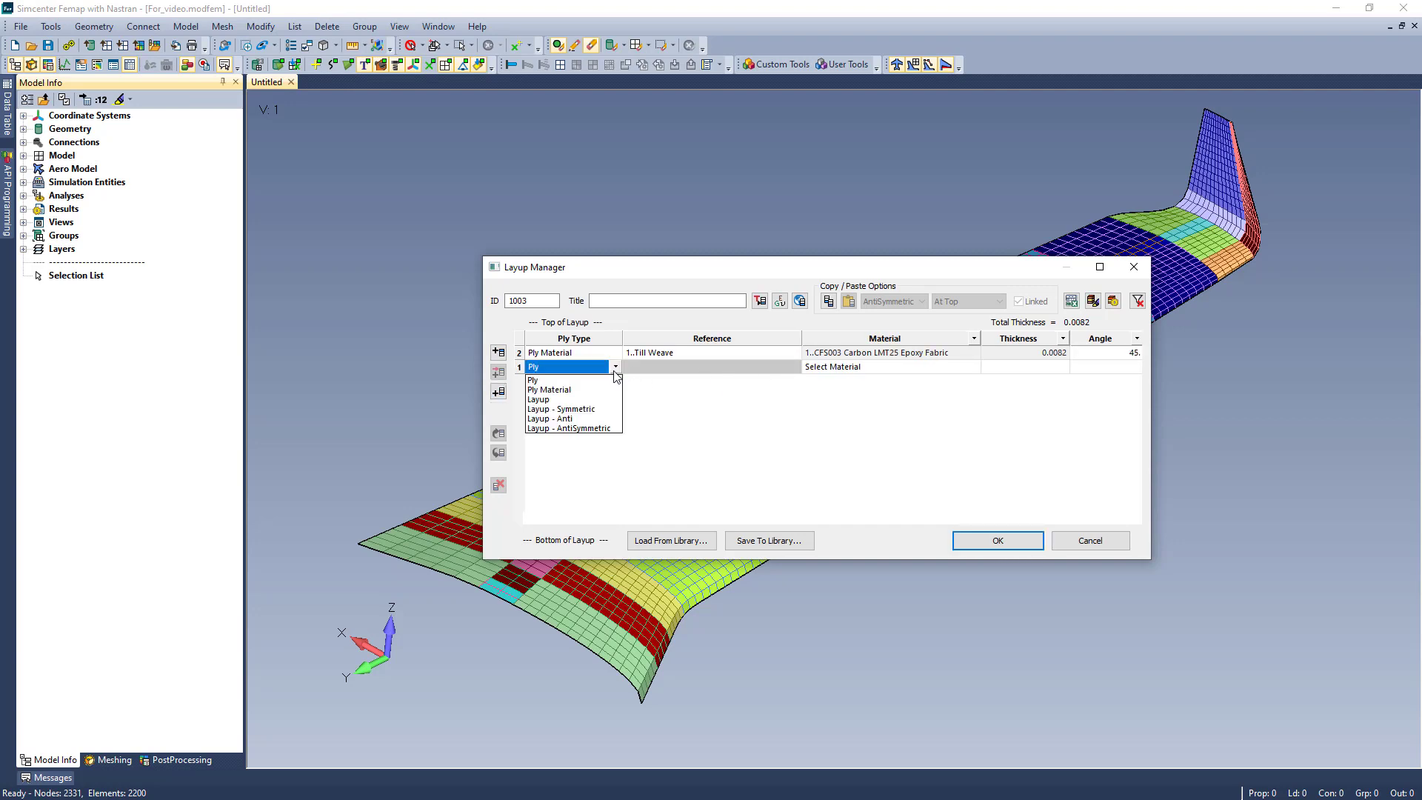
left_click(570, 400)
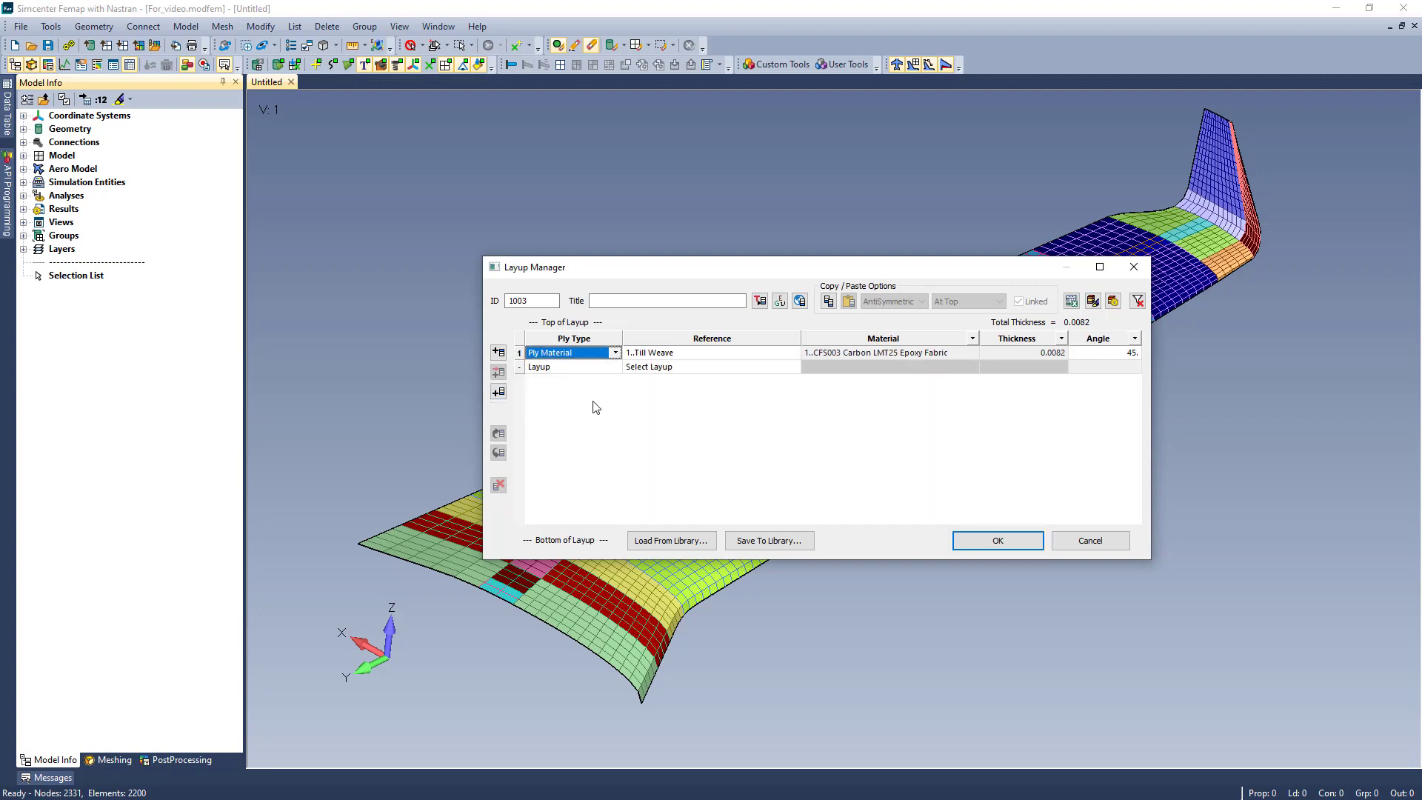
left_click(794, 370)
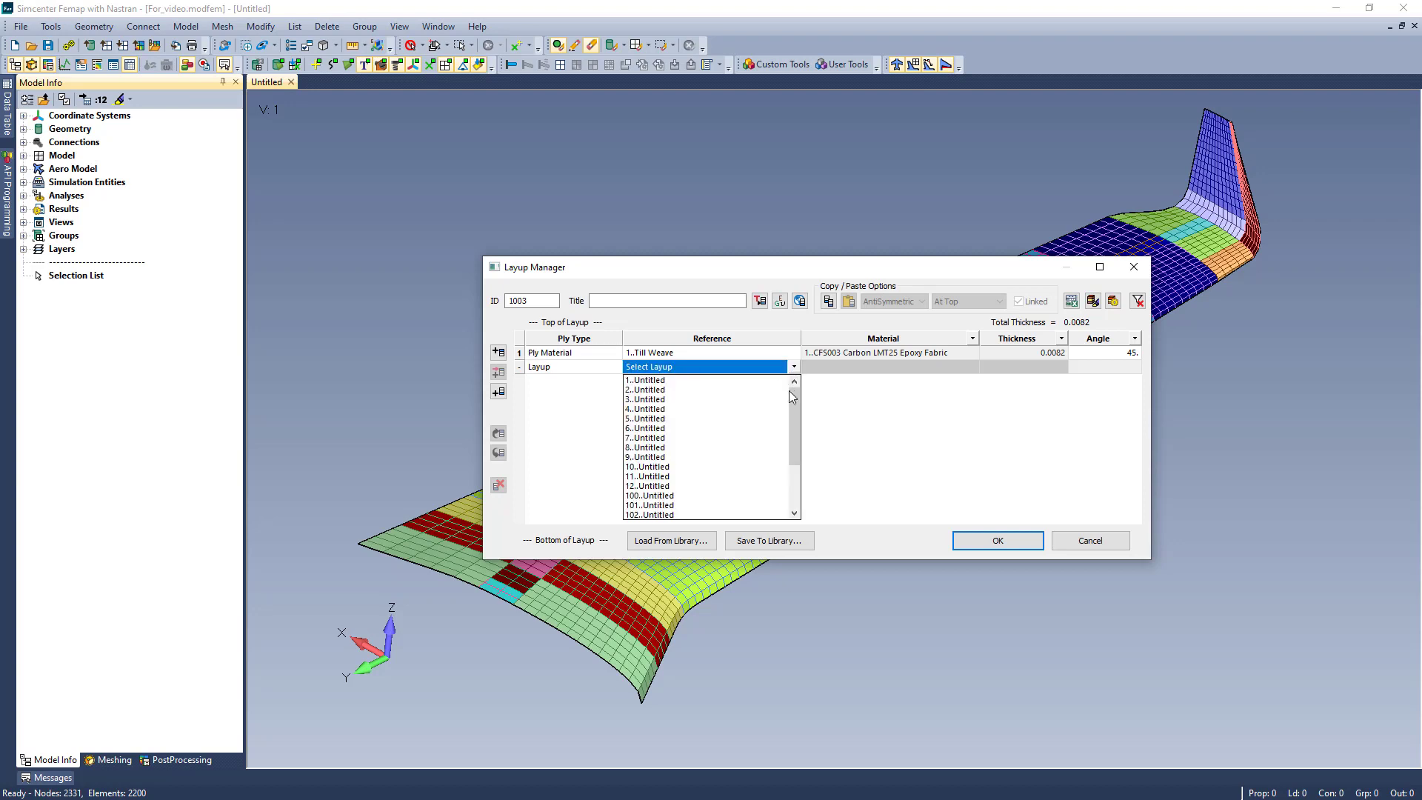
left_click_drag(790, 392, 789, 440)
left_click(711, 513)
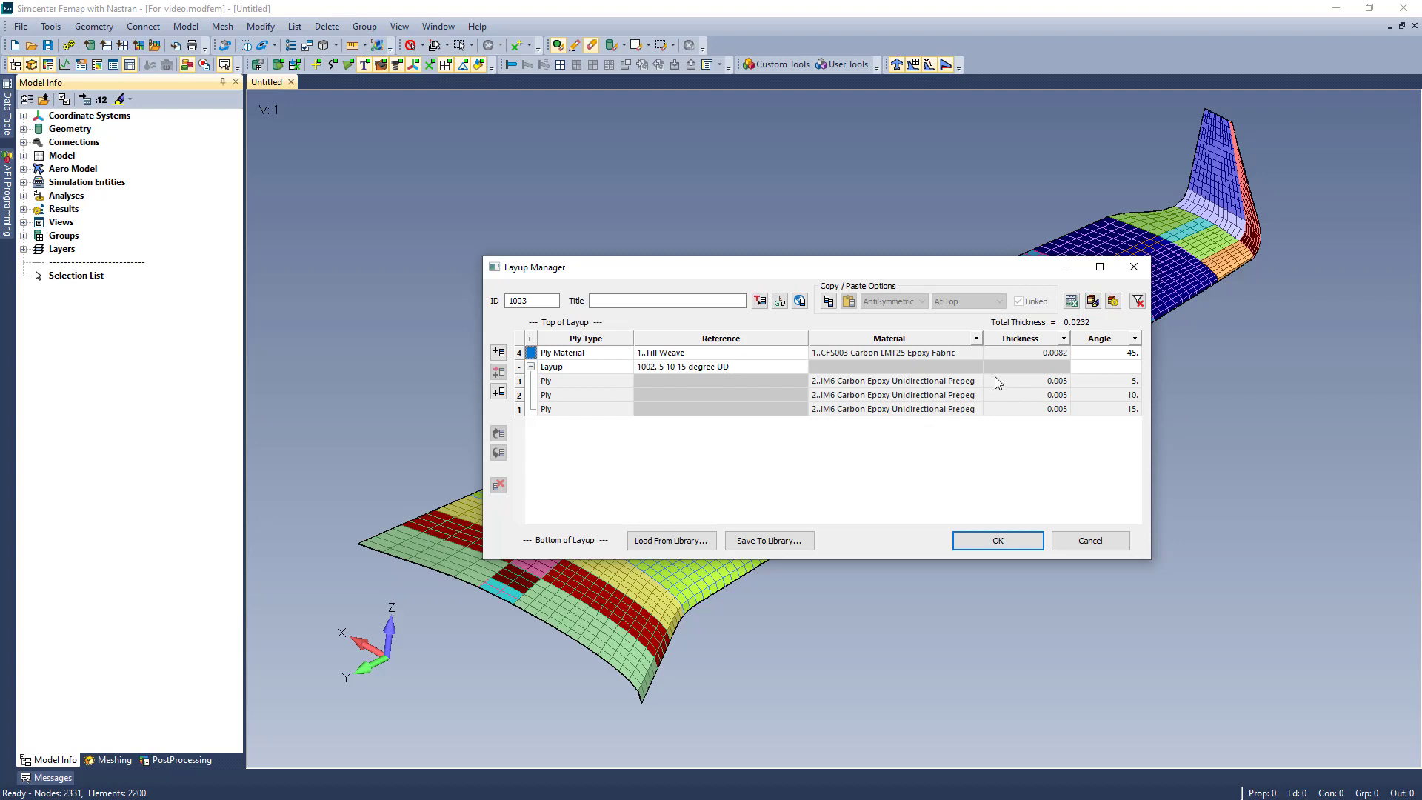
- Try a 10-degree angle on the referenced 5 10 15 degree UD layup and set it back to 0
left_click(1137, 367)
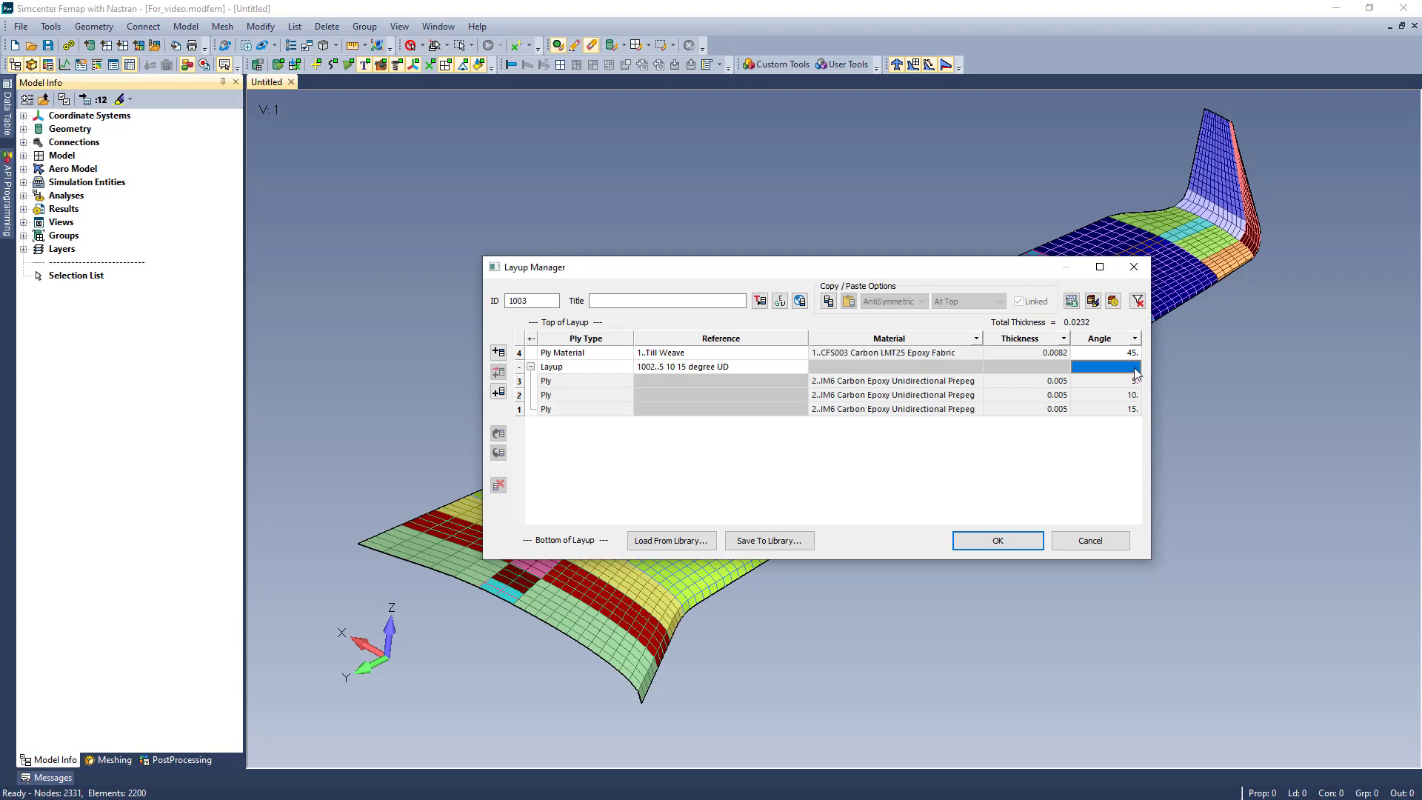
type("10")
key("Return")
type("0")
key("Return")
- Add a Layup - Symmetric row above the Till Weave ply, referencing layup 1002, 5 10 15 degree UD
left_click(500, 354)
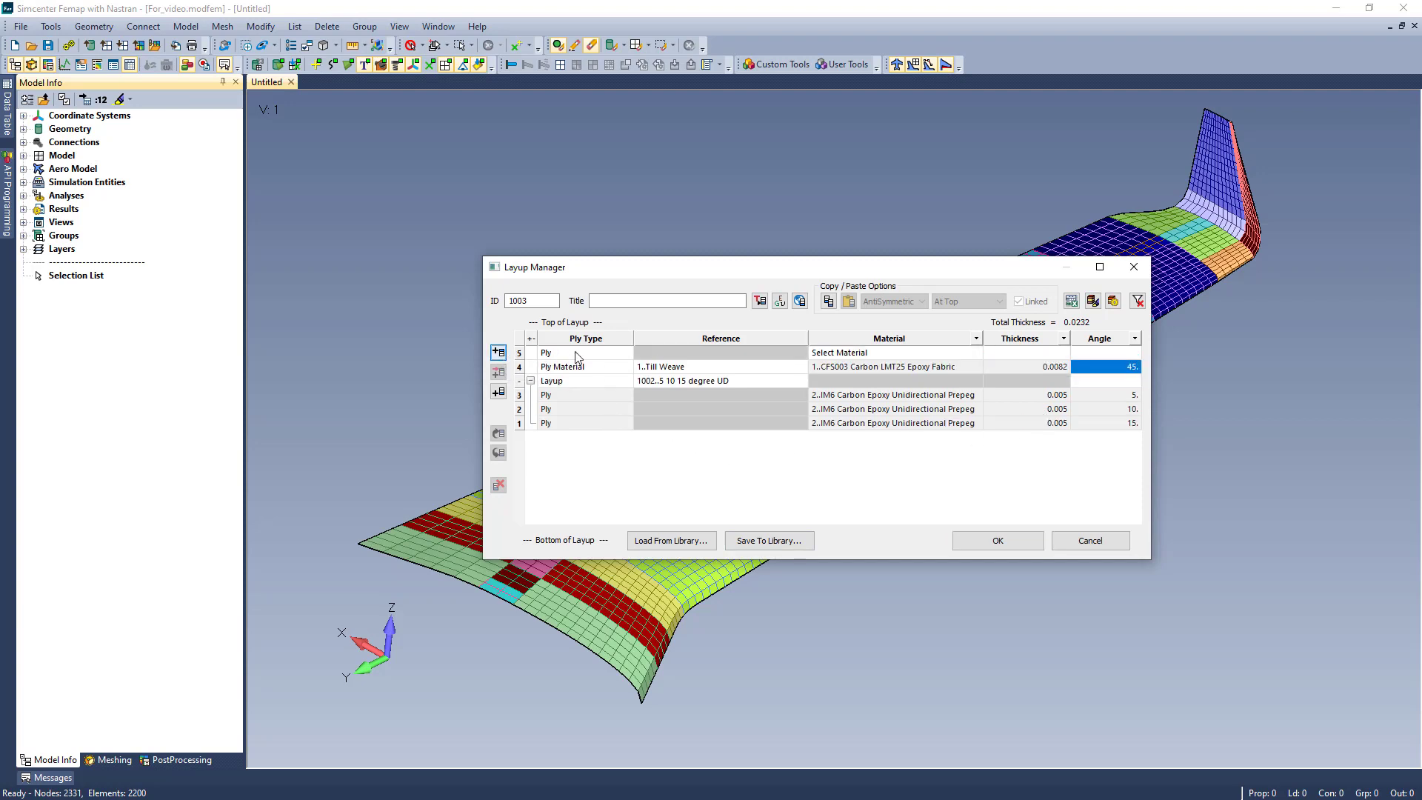
left_click(630, 353)
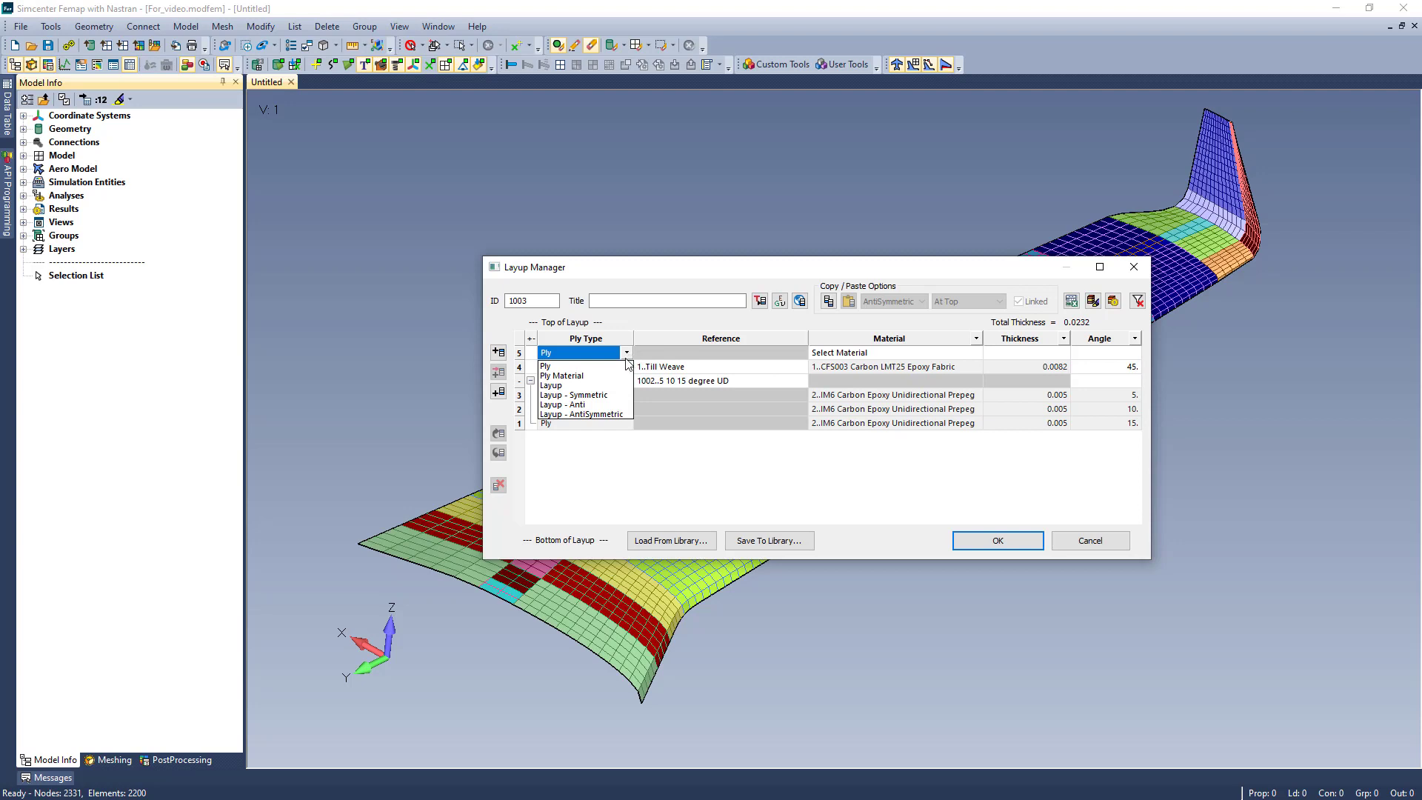
left_click(596, 400)
left_click(789, 355)
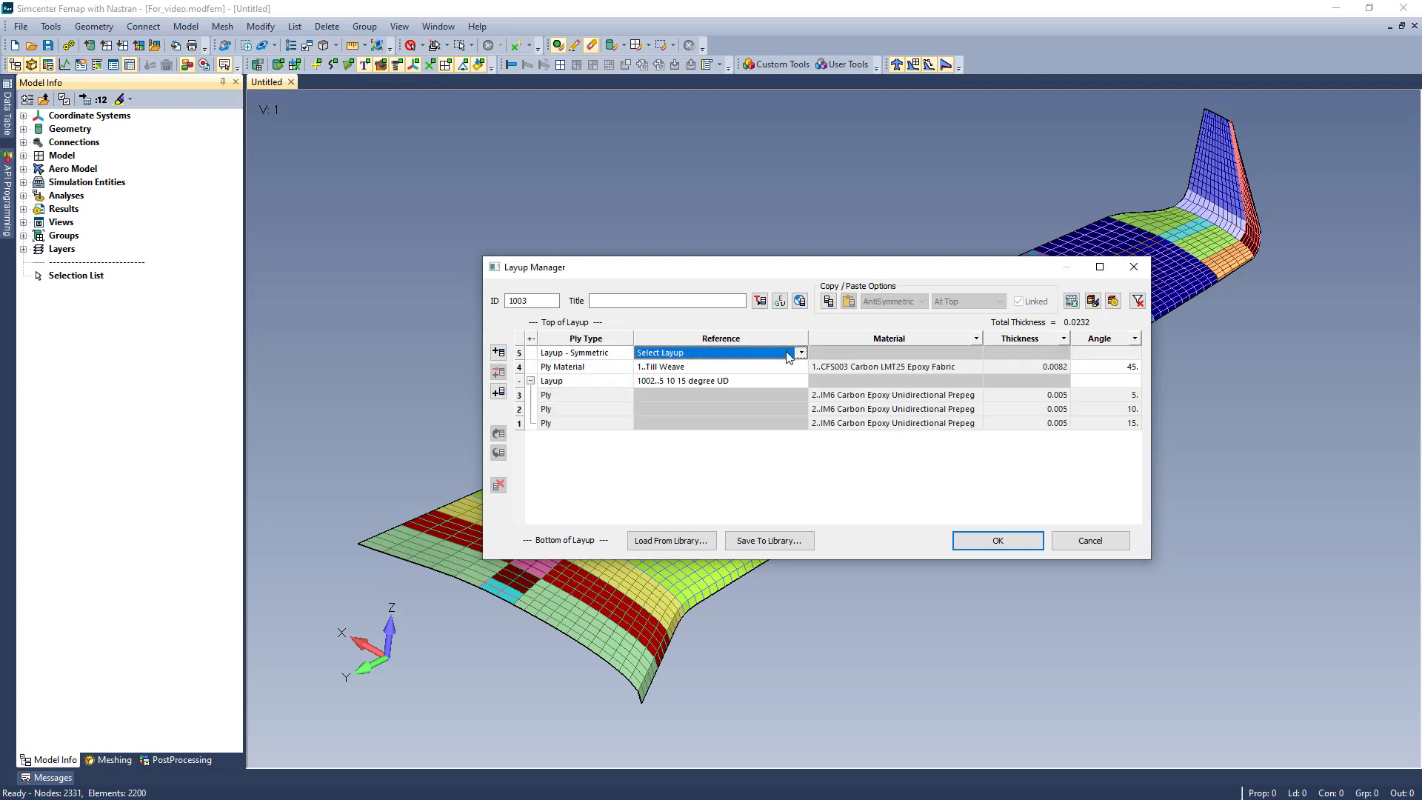
left_click(800, 353)
left_click(696, 497)
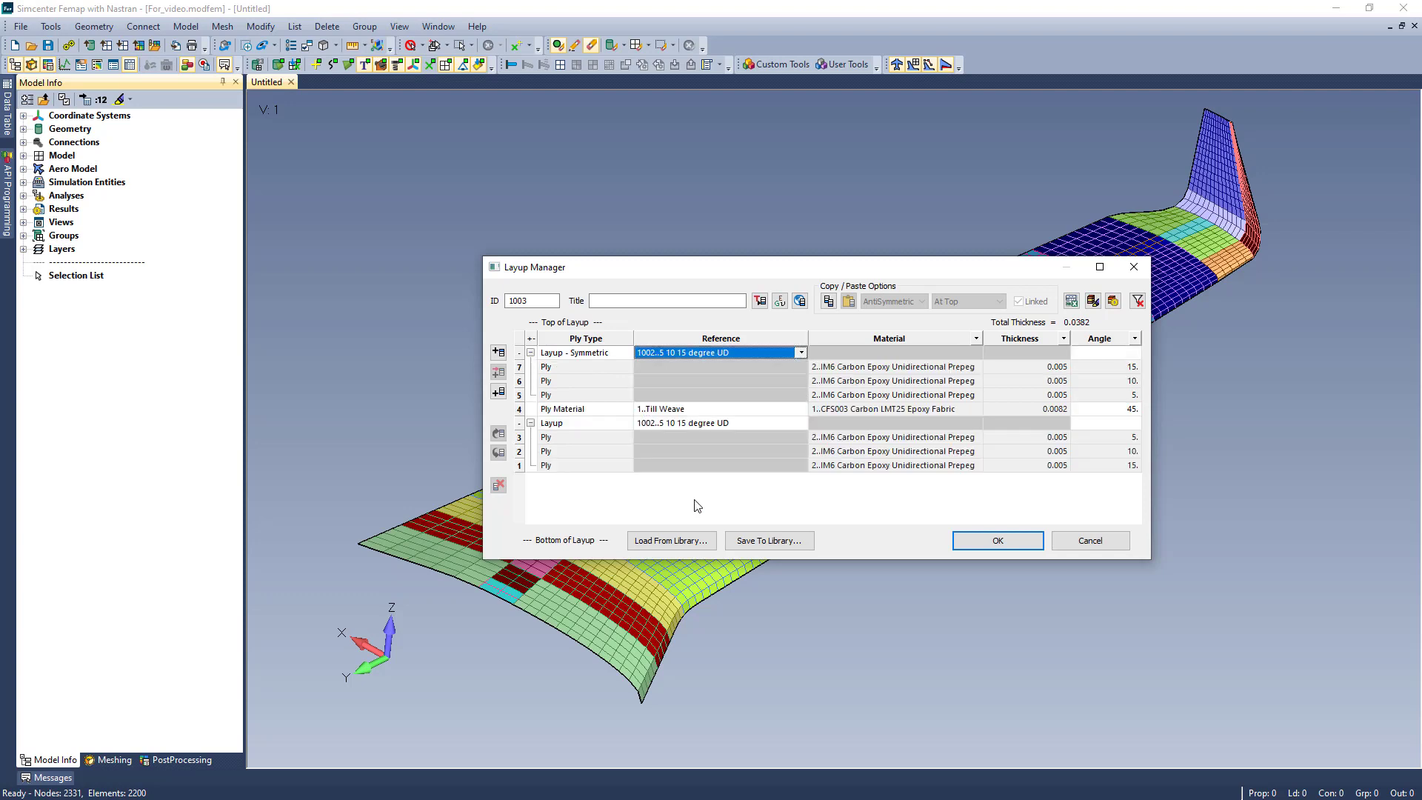